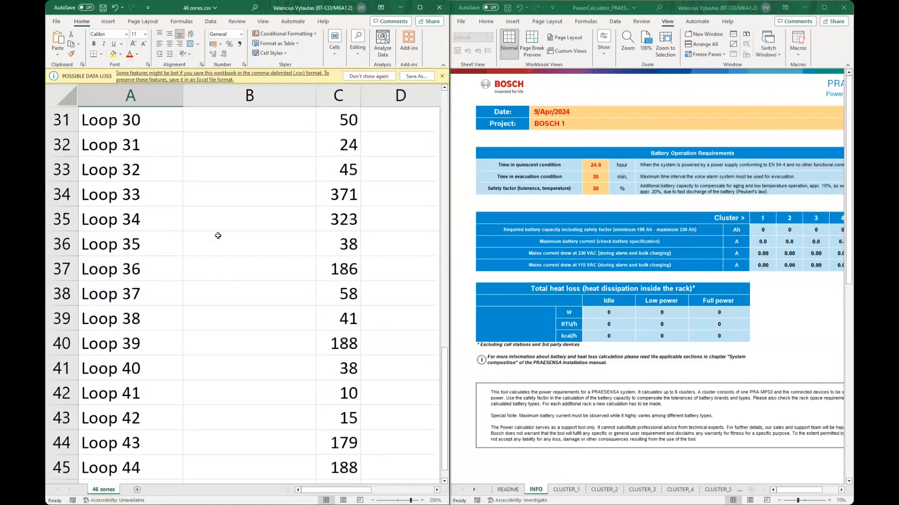
Step: Review the speaker lines and their loads in the 46 zones.csv list
scroll(218, 236, up, 3)
scroll(218, 236, up, 1)
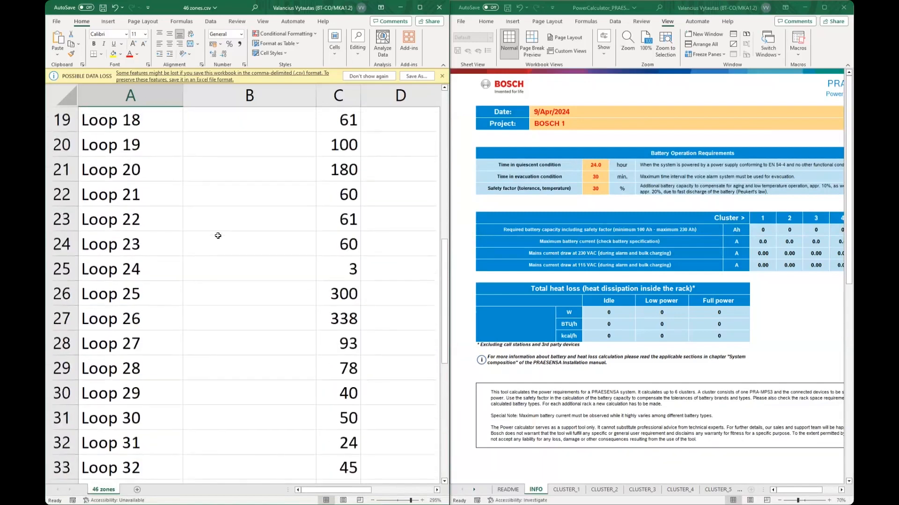
scroll(217, 235, up, 3)
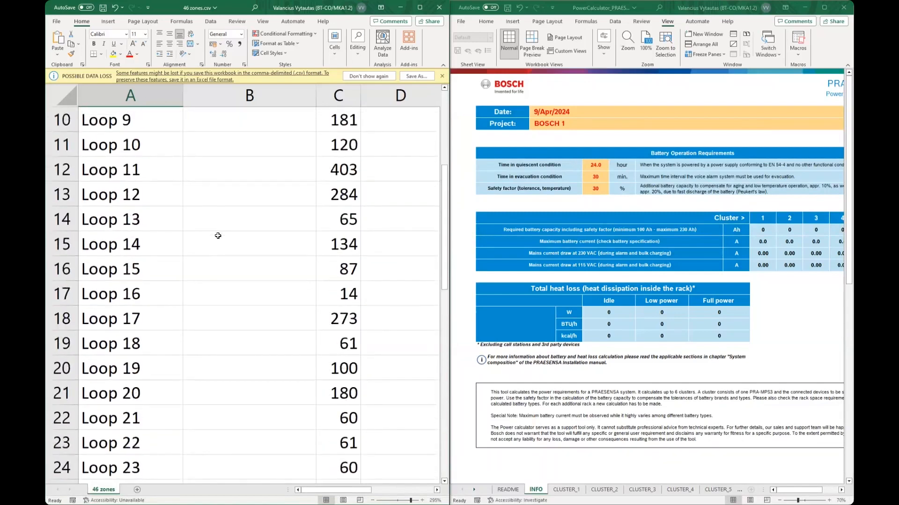
scroll(218, 236, up, 2)
scroll(218, 235, up, 1)
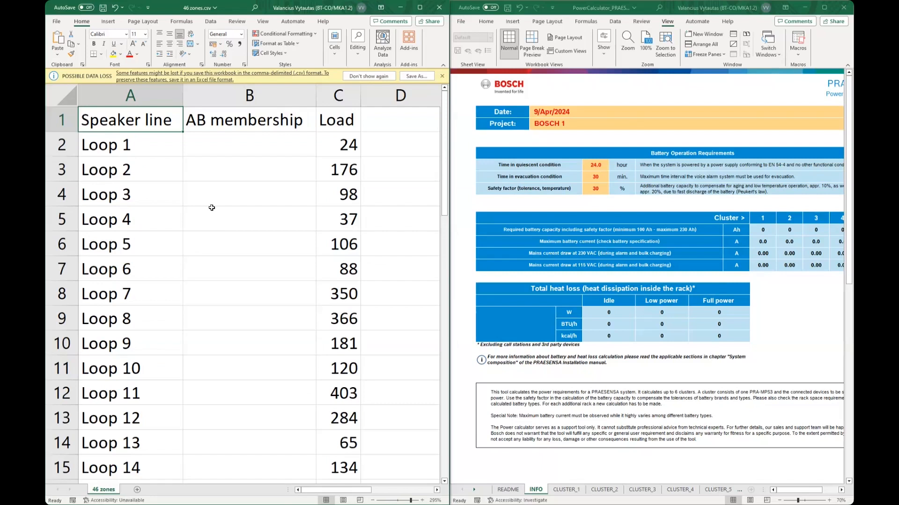
scroll(262, 224, down, 5)
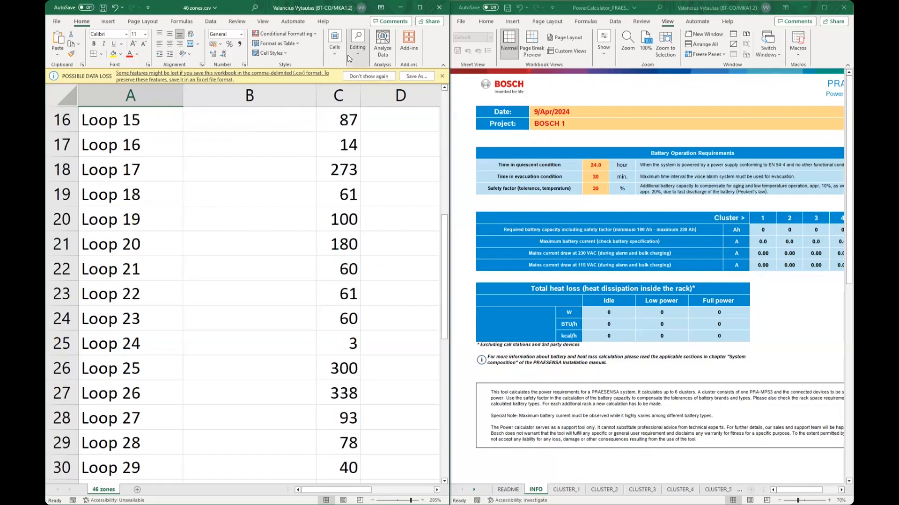
Step: Close 46 zones.csv without saving its changes
drag(237, 7, 309, 46)
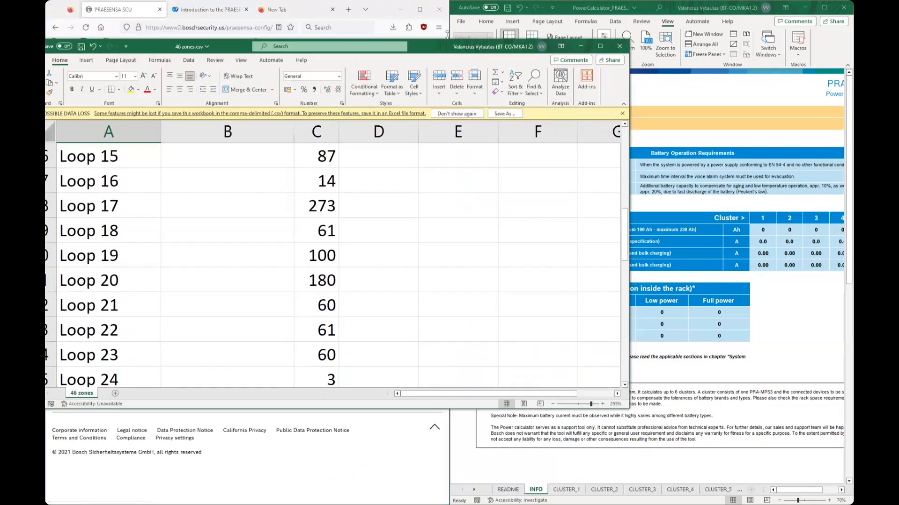
click(620, 47)
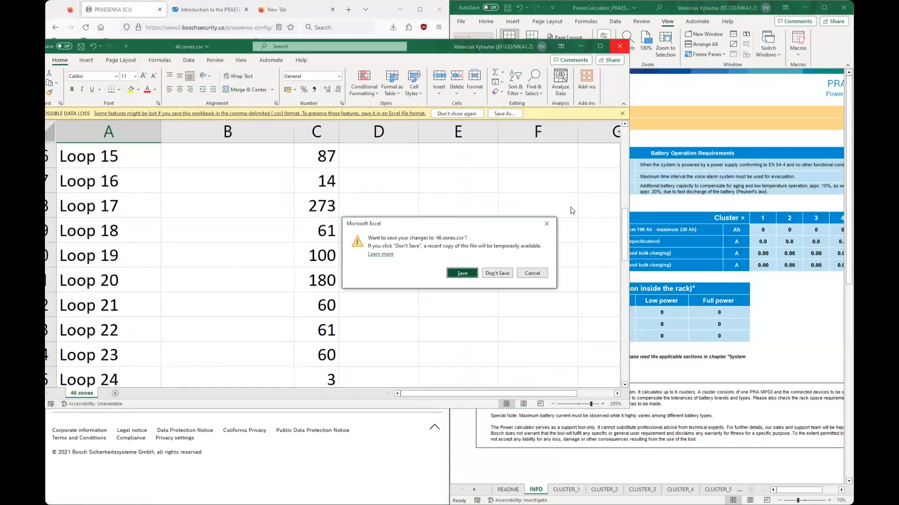
click(506, 275)
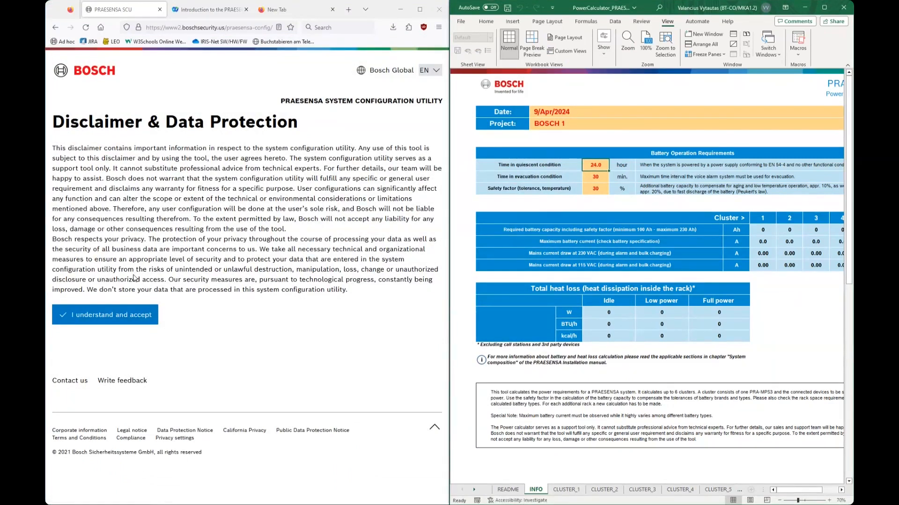
Step: In the browser's PRAESENSA System Configuration Utility, accept the disclaimer and open the data input form
click(136, 313)
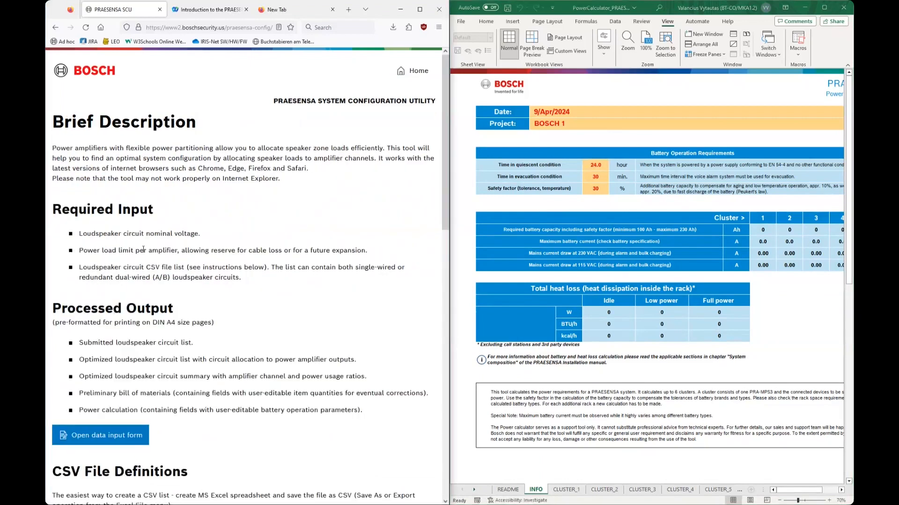
scroll(151, 232, down, 5)
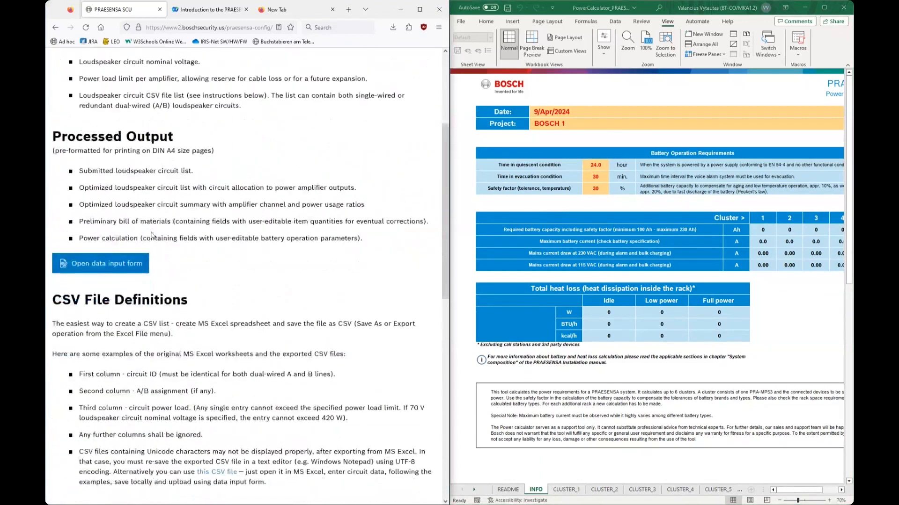
click(111, 182)
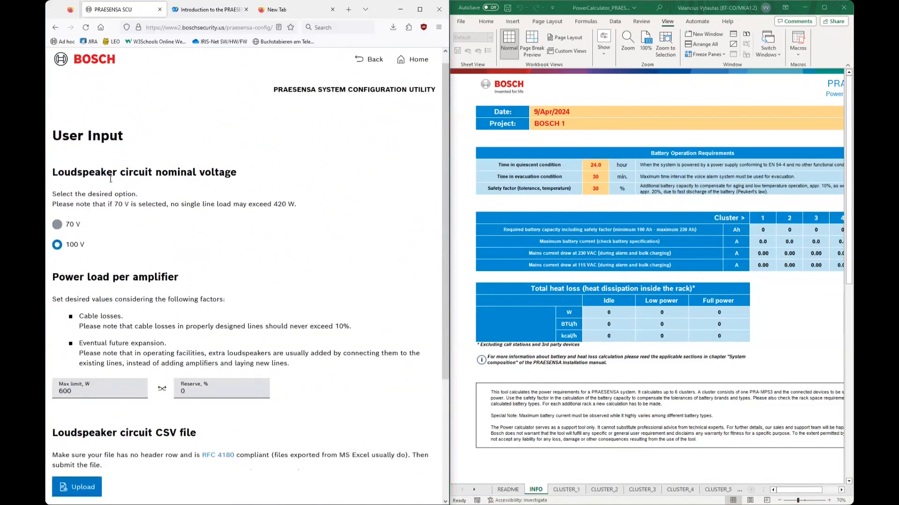
Step: Set the power load reserve per amplifier to 20%
scroll(110, 182, down, 2)
click(212, 232)
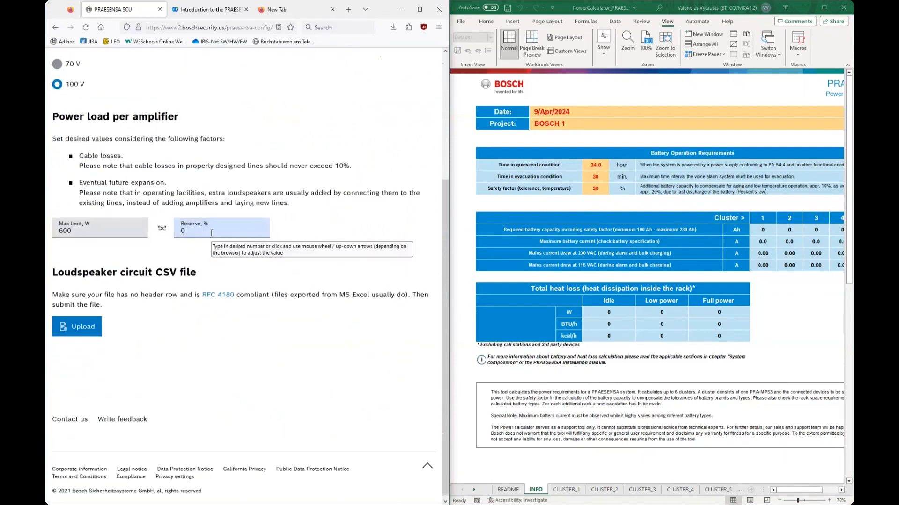
text(2)
click(332, 248)
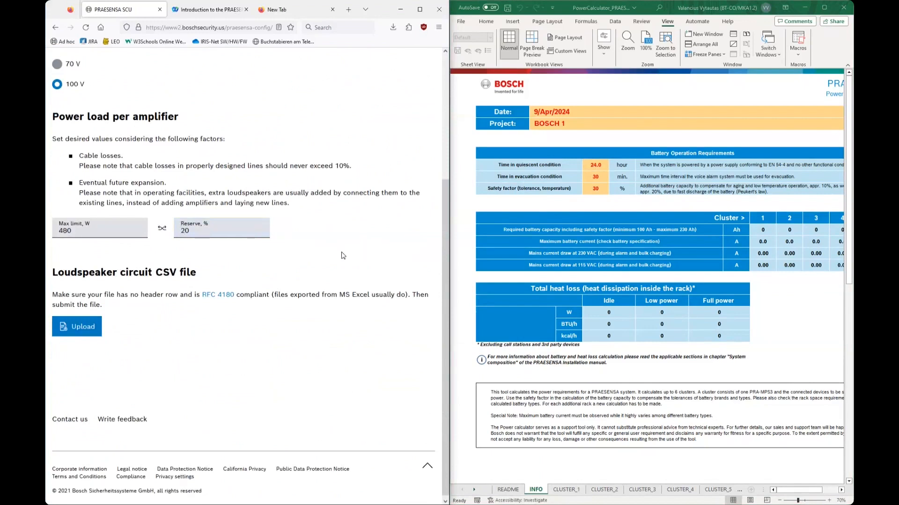
Step: Upload 46 zones.csv as the loudspeaker circuit file and confirm the input parameters
click(84, 327)
click(140, 115)
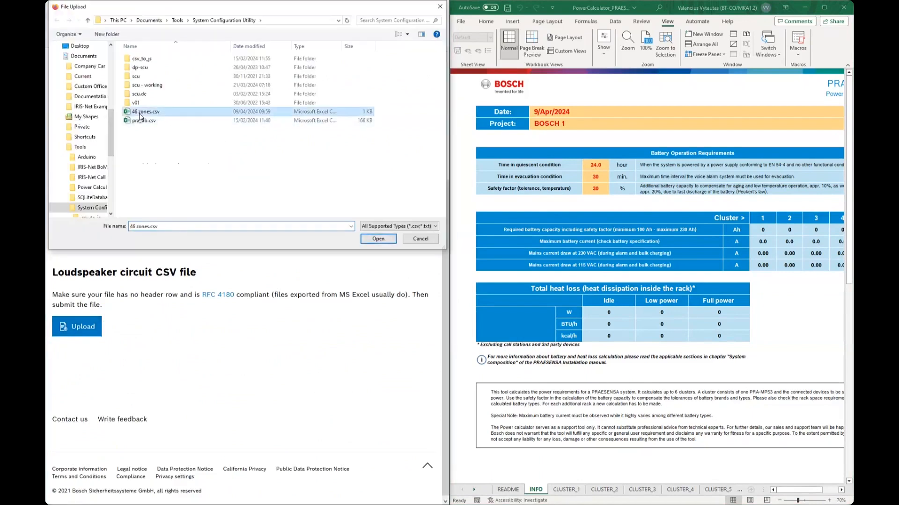
click(383, 240)
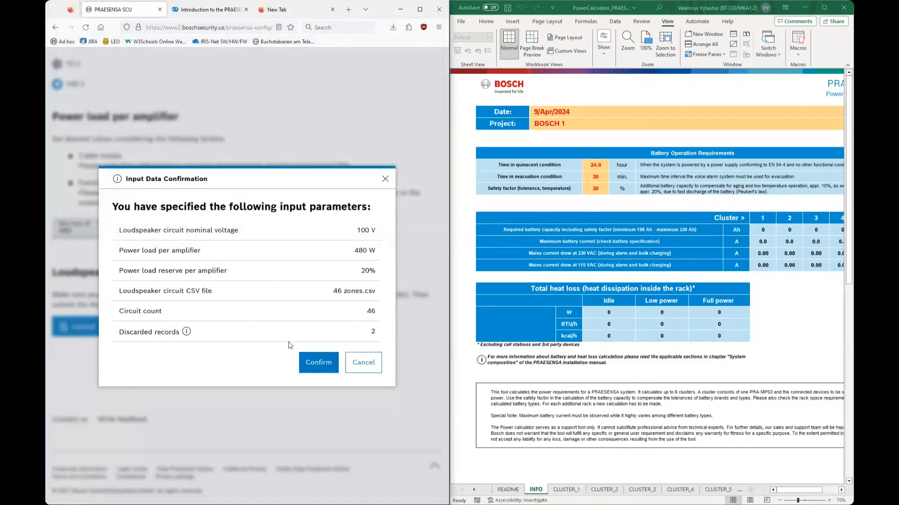
click(318, 367)
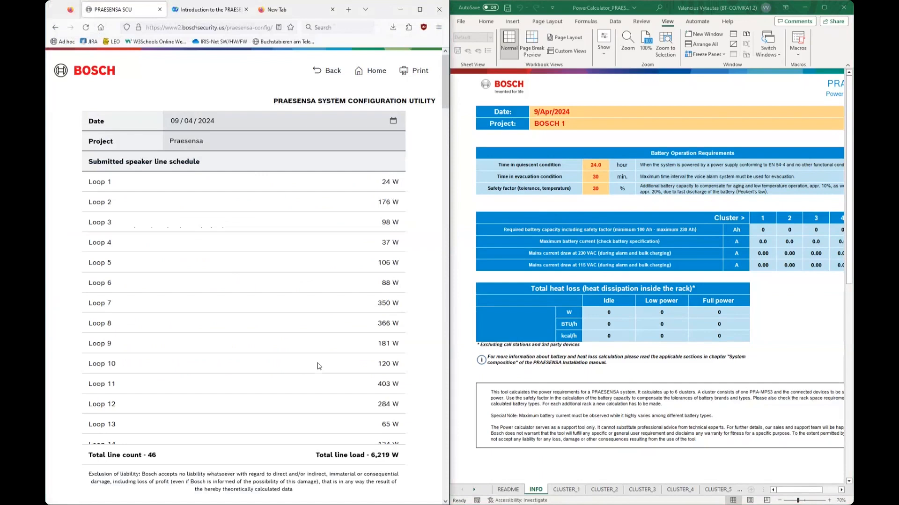
Step: Examine the submitted and optimized speaker line schedules, including the channel and power assignments per amplifier and cluster, and the optimized summary
scroll(280, 300, down, 3)
scroll(279, 300, down, 14)
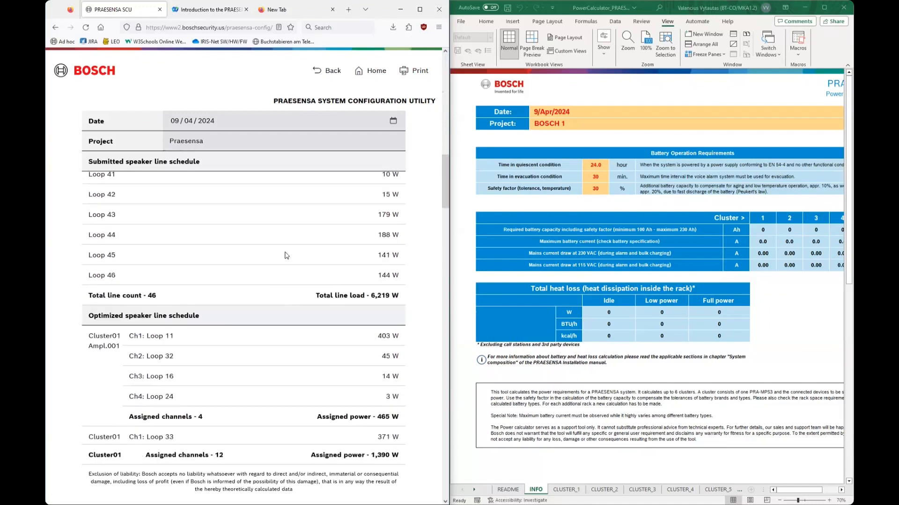
scroll(290, 239, down, 1)
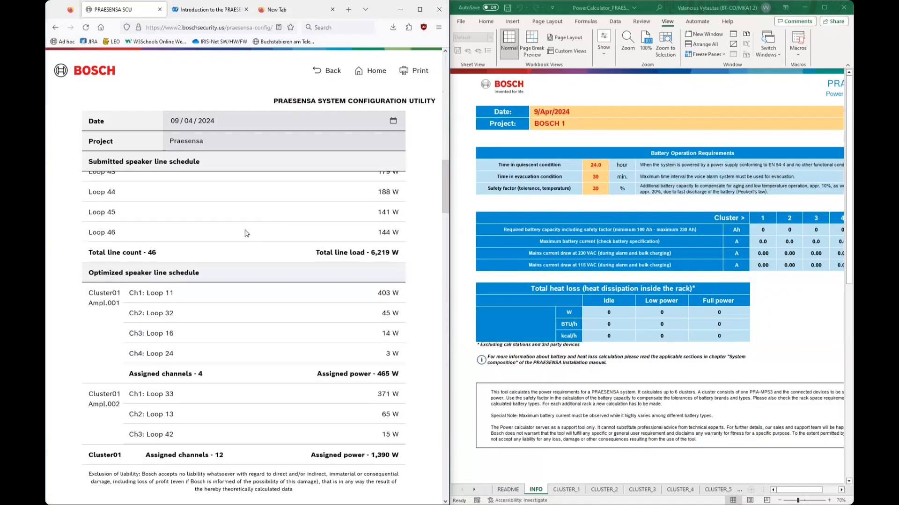
scroll(245, 234, down, 1)
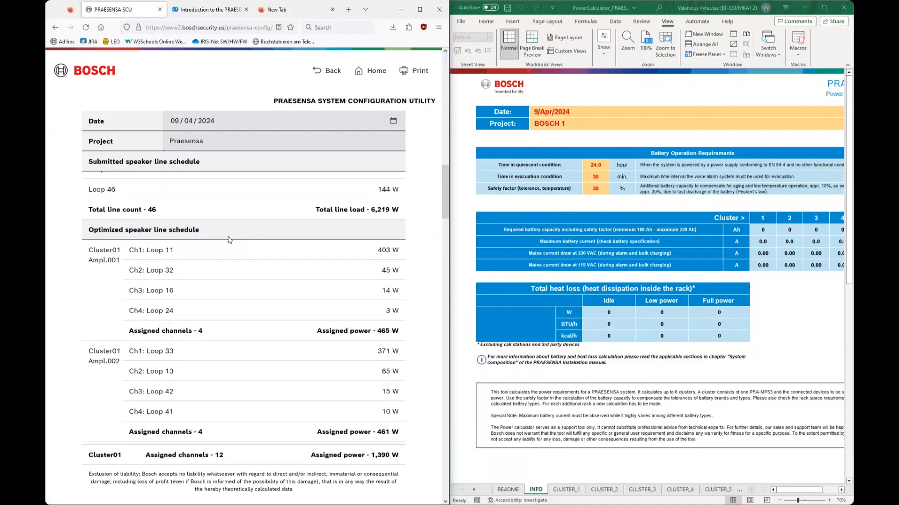
scroll(229, 240, down, 1)
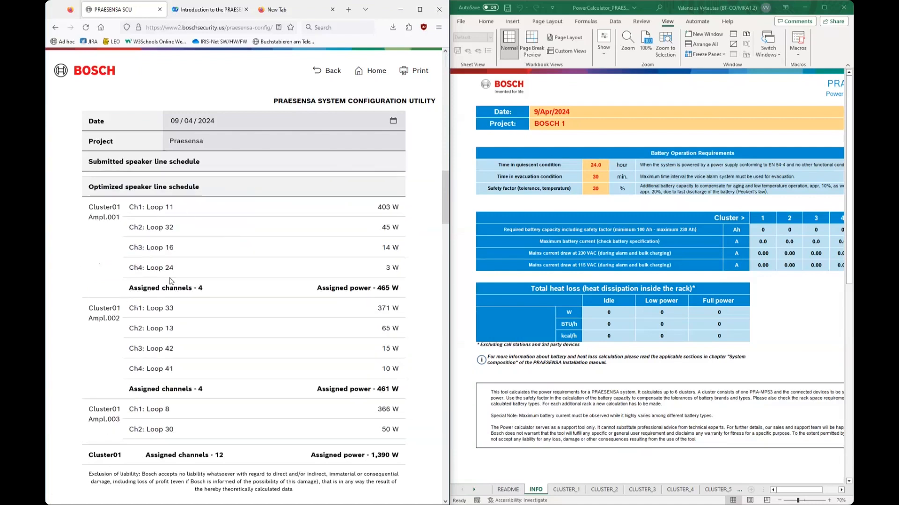
scroll(172, 279, down, 20)
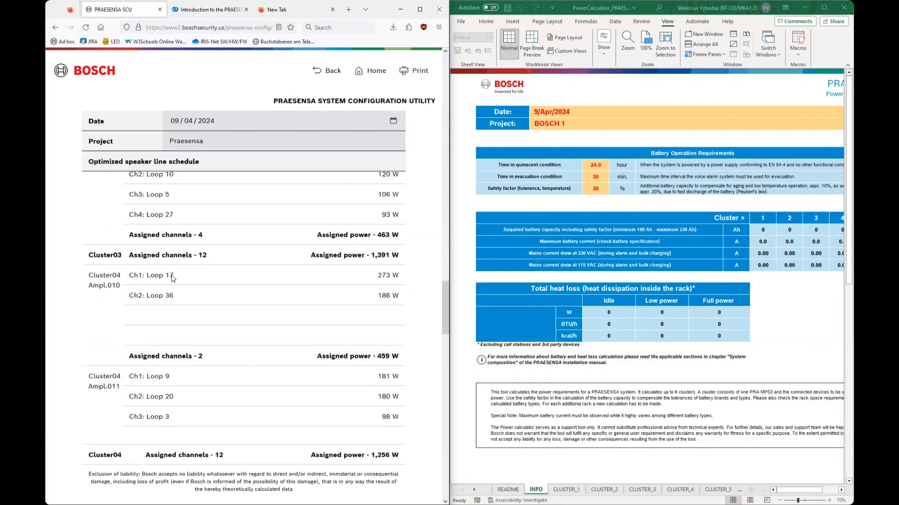
scroll(172, 275, down, 12)
scroll(172, 275, up, 8)
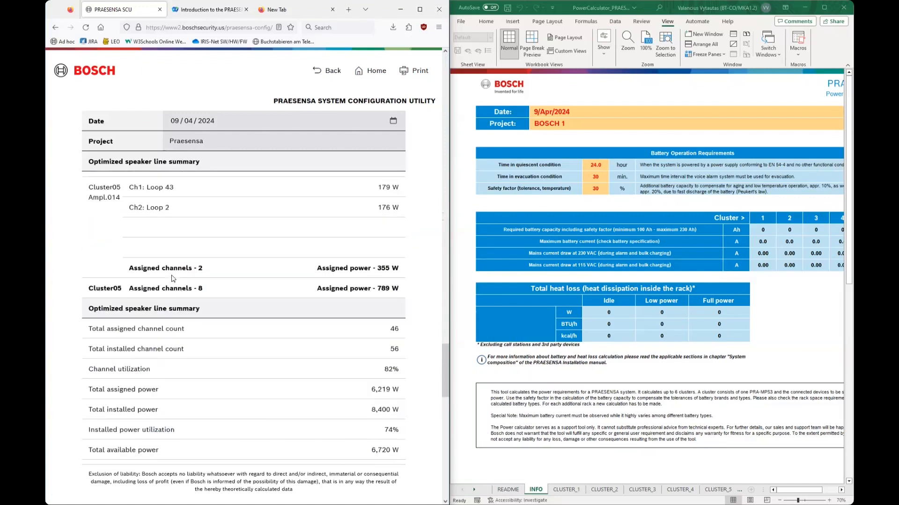
scroll(173, 275, up, 10)
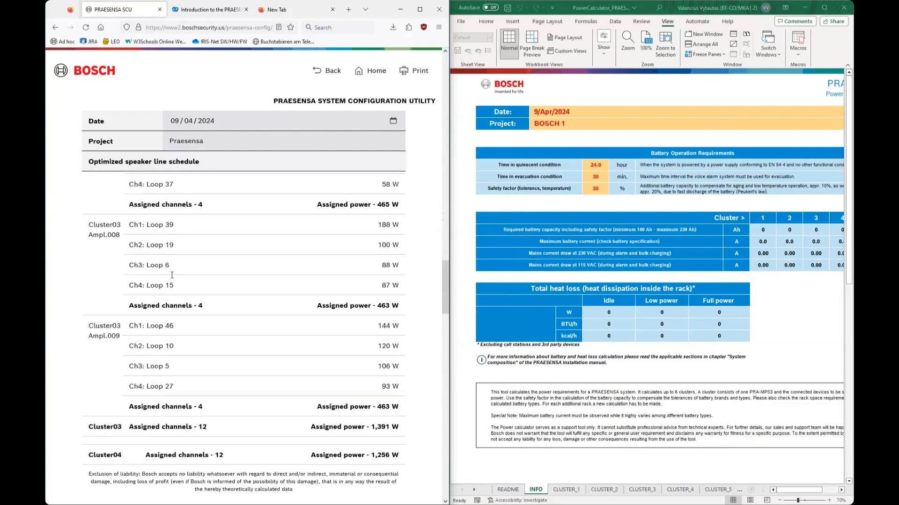
scroll(172, 275, up, 10)
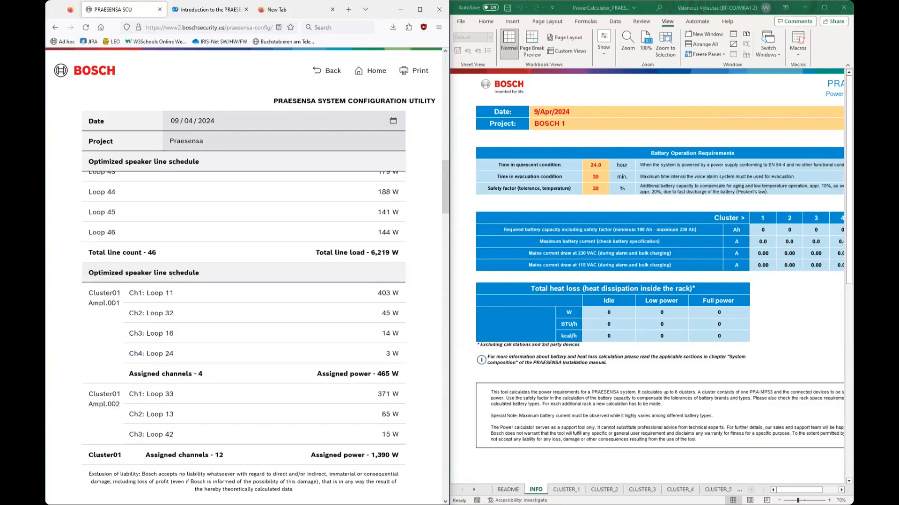
scroll(172, 278, up, 5)
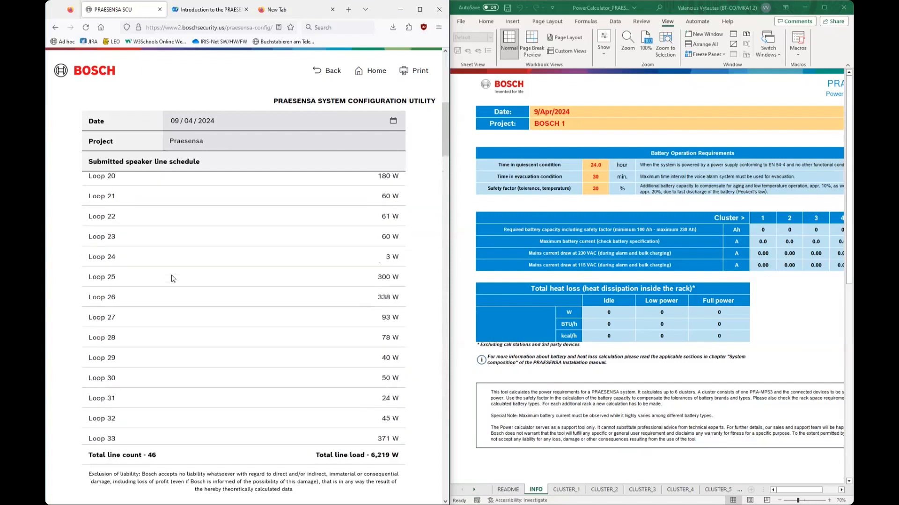
scroll(173, 278, down, 6)
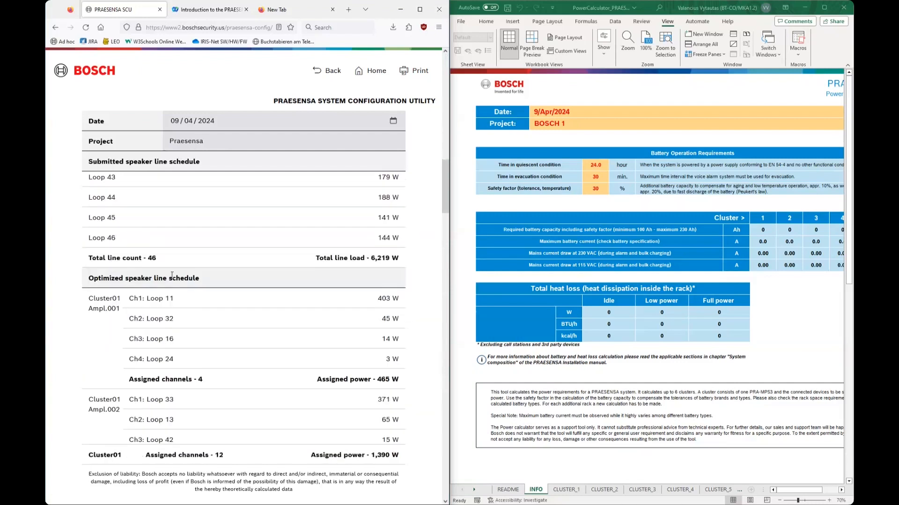
scroll(172, 276, down, 1)
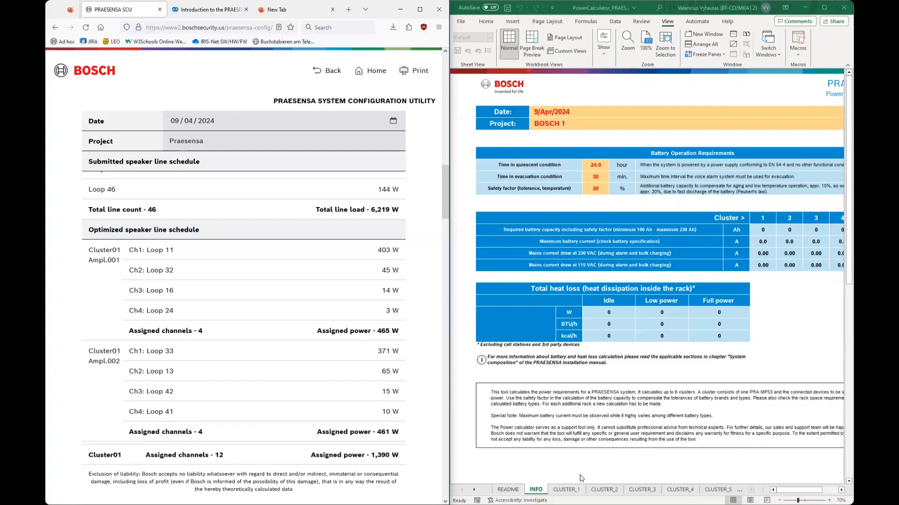
Step: Switch to the PowerCalculator workbook and set Cluster 1 as used (YES) on the CLUSTER_1 sheet
click(806, 492)
mouse_move(807, 492)
mouse_down()
mouse_move(826, 492)
mouse_move(805, 493)
mouse_up()
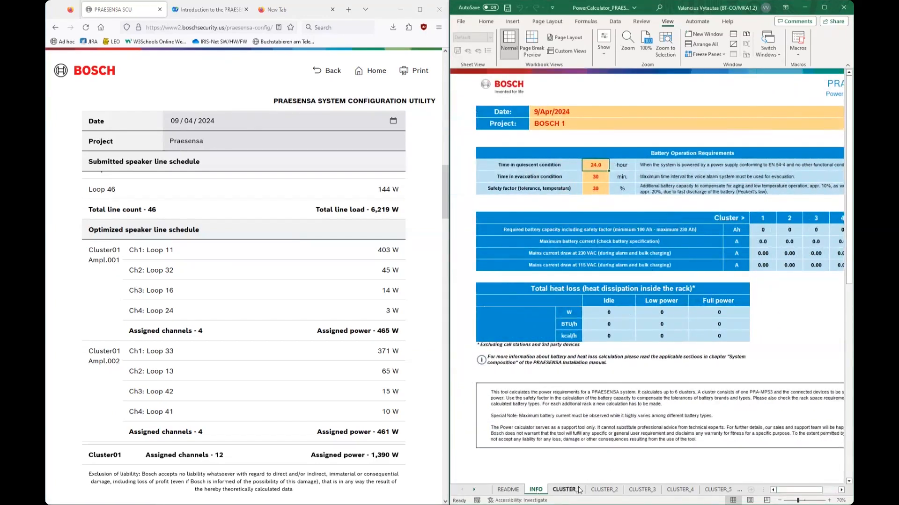
click(567, 489)
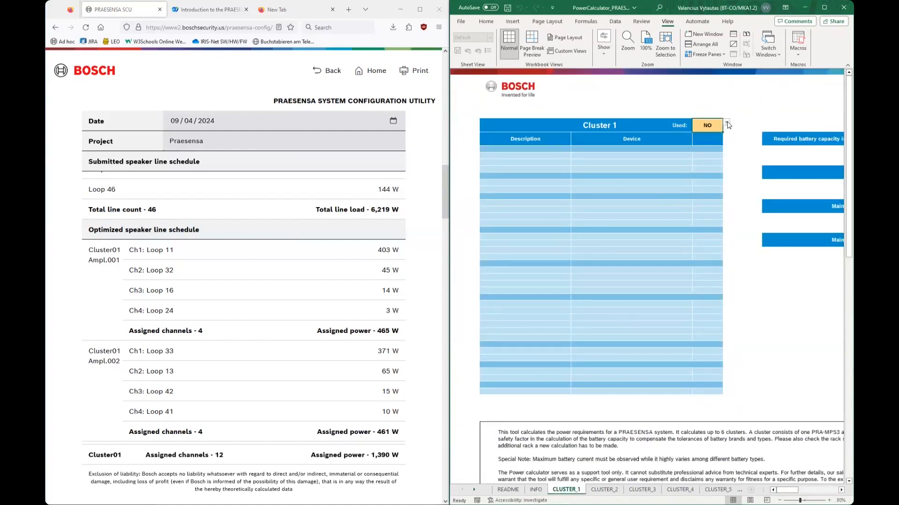
click(727, 124)
click(716, 128)
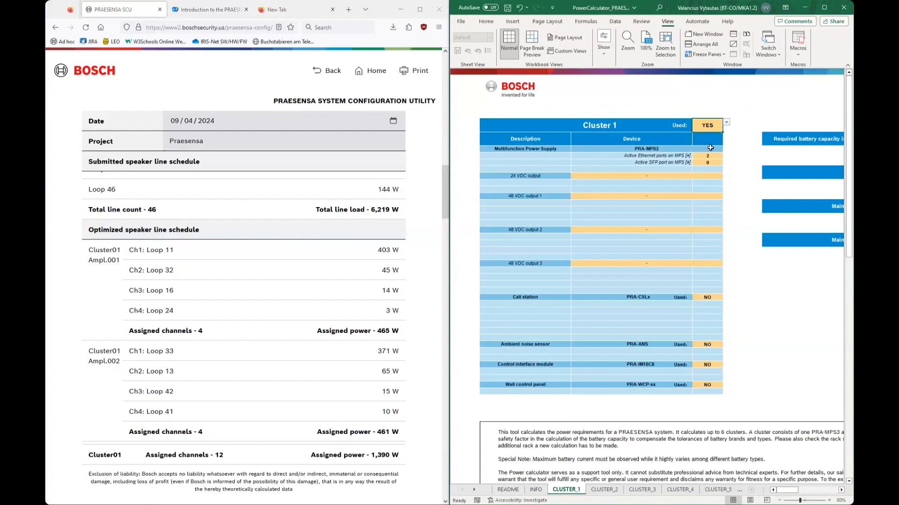
Step: Assign the PRA-SCx device to Cluster 1's 24 VDC output
click(667, 175)
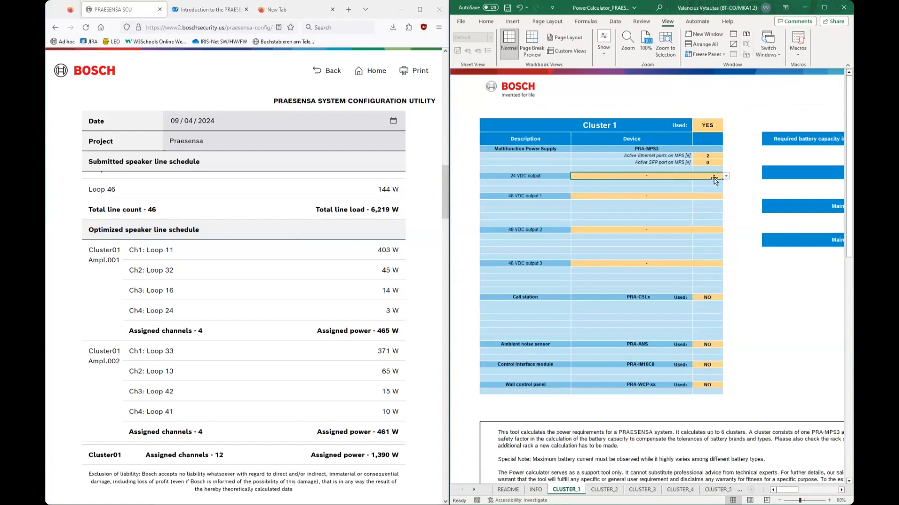
click(726, 177)
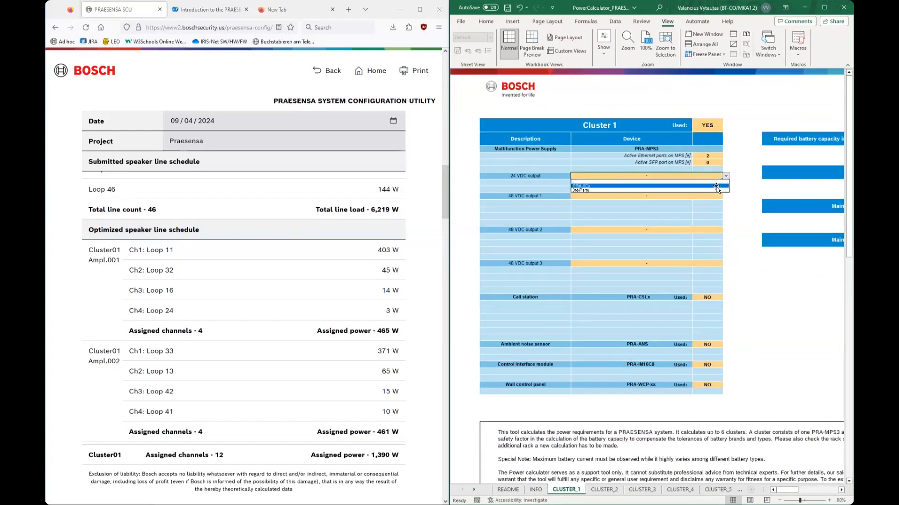
click(716, 186)
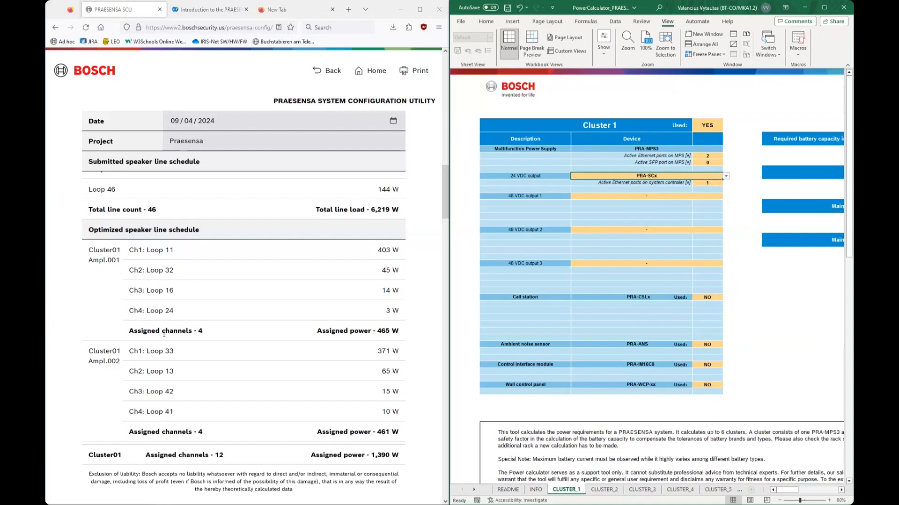
Step: Assign a PRA-AD604 amplifier to 48 VDC output 1 and set its total loudspeaker load to 465 W
click(692, 197)
click(725, 196)
click(689, 206)
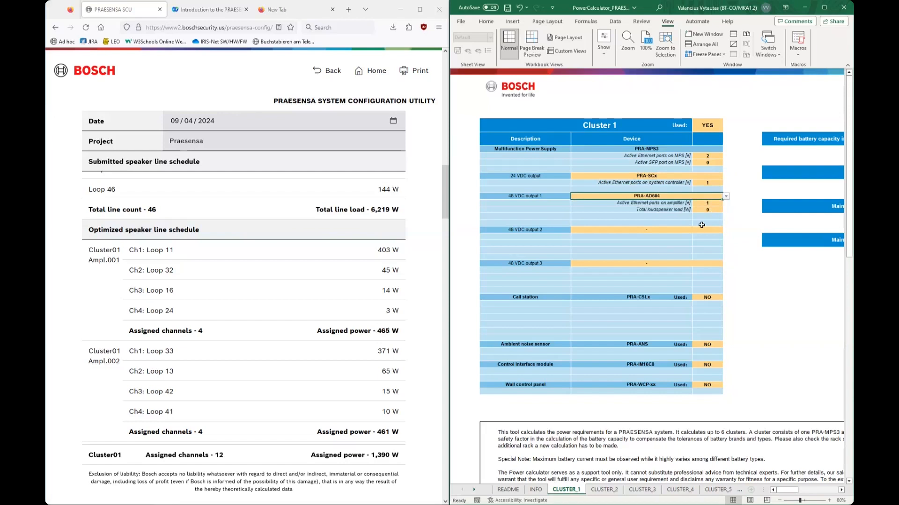
click(703, 210)
text(465)
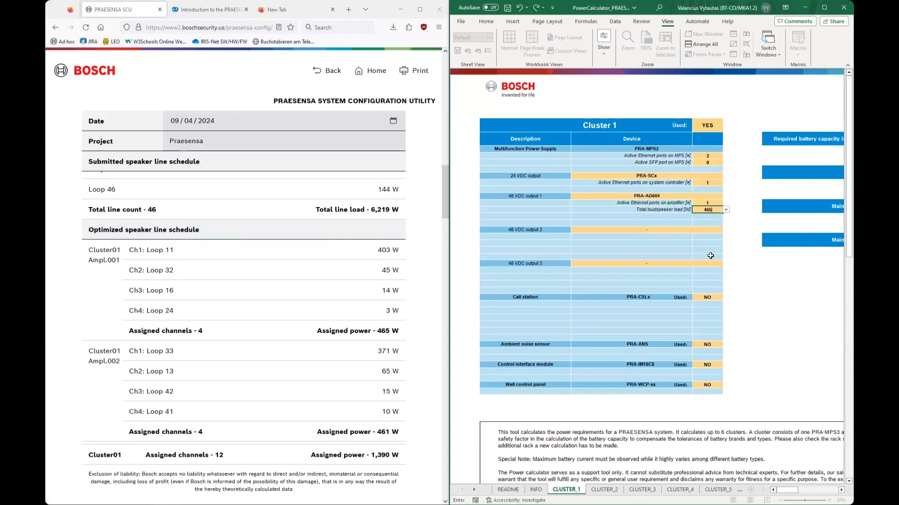
key(Return)
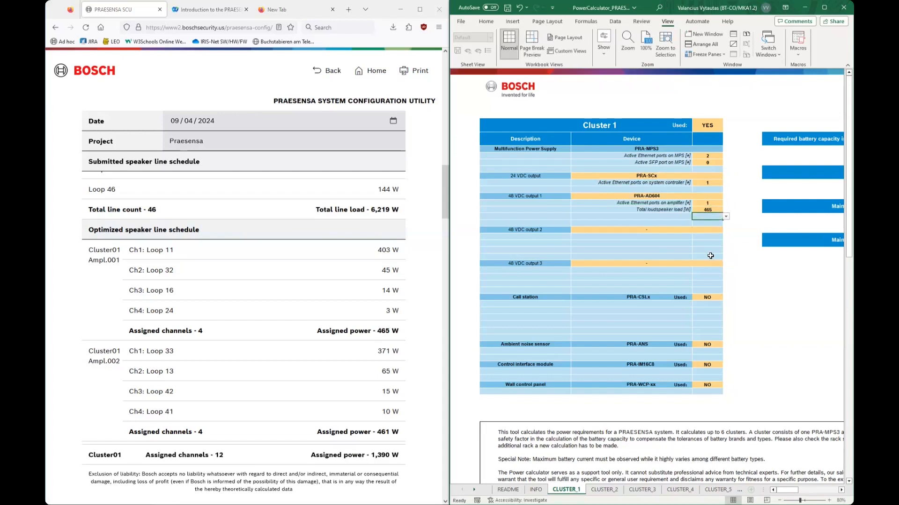
Step: Assign a PRA-AD604 amplifier to Cluster 1's 48 VDC output 2 and set its total loudspeaker load to 461 W
click(665, 231)
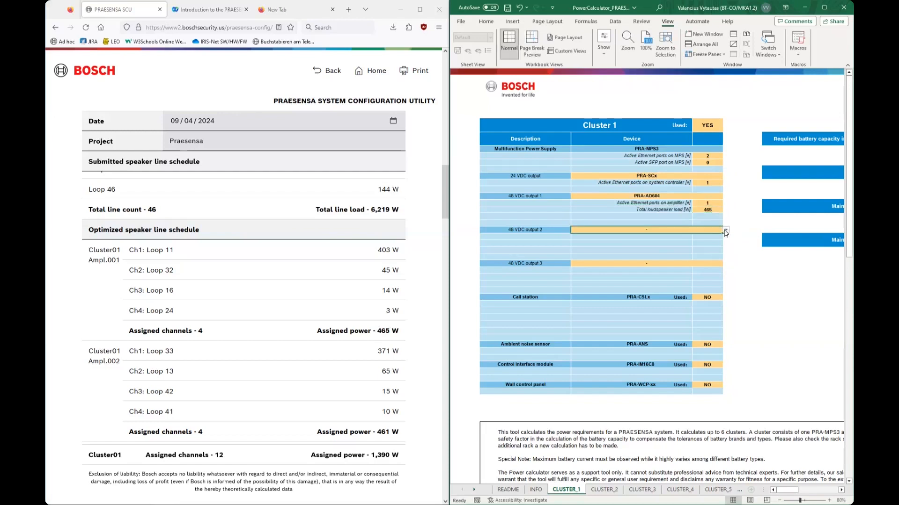
click(726, 231)
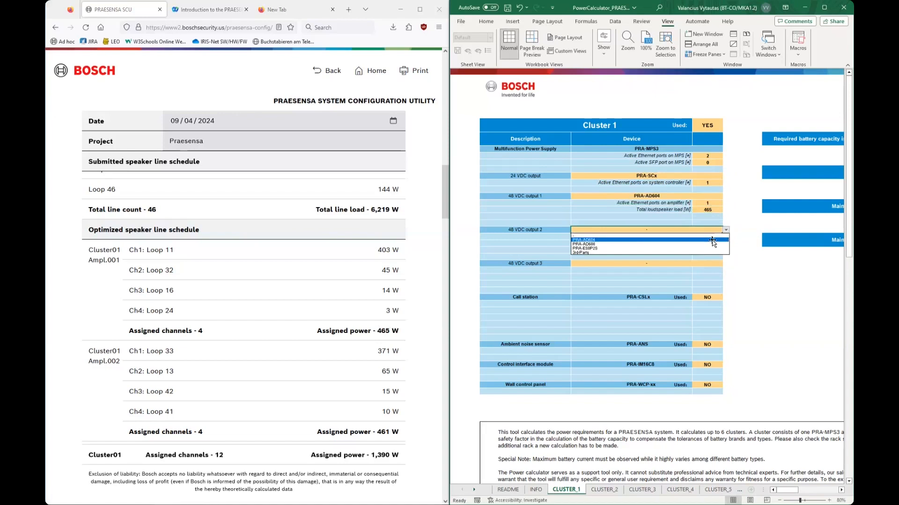
click(715, 242)
click(715, 242)
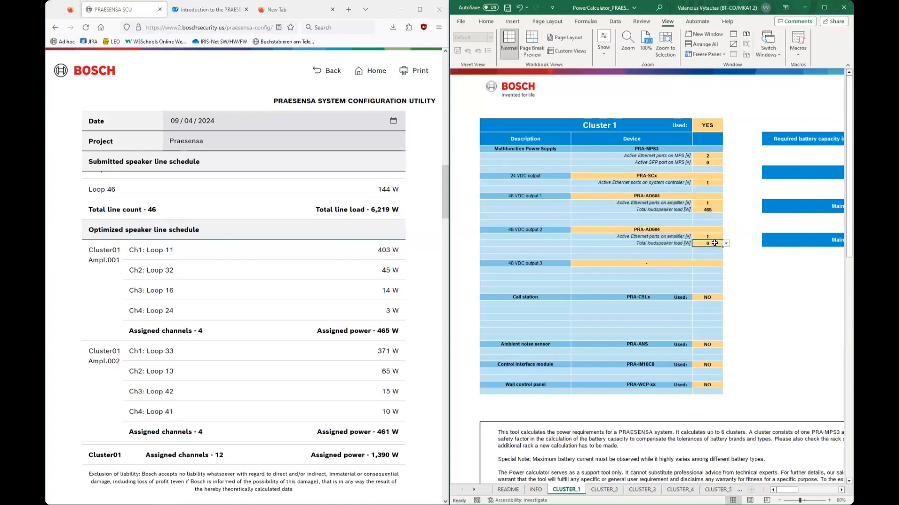
text(461)
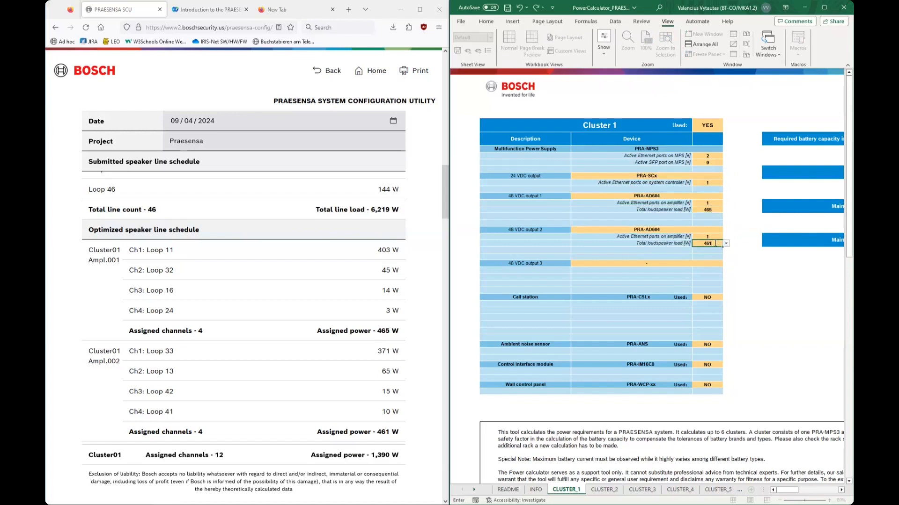
Step: Assign a PRA-AD604 amplifier to Cluster 1's 48 VDC output 3 with amplifier 003's assigned power, 464 W, as total loudspeaker load
click(656, 266)
click(726, 265)
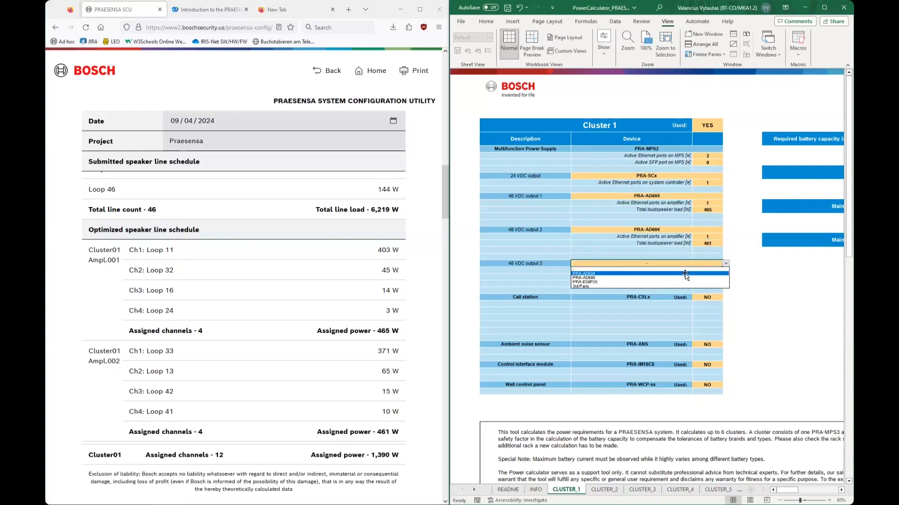
click(685, 275)
click(720, 279)
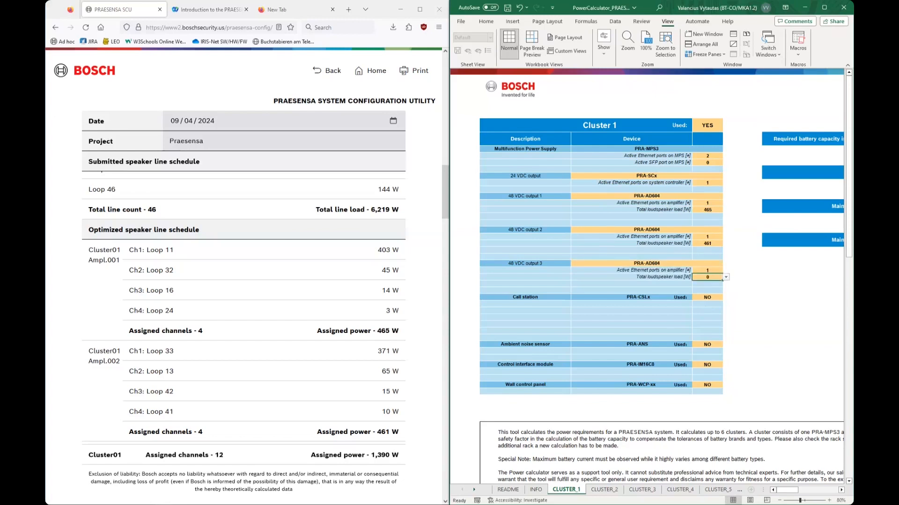
scroll(243, 271, down, 3)
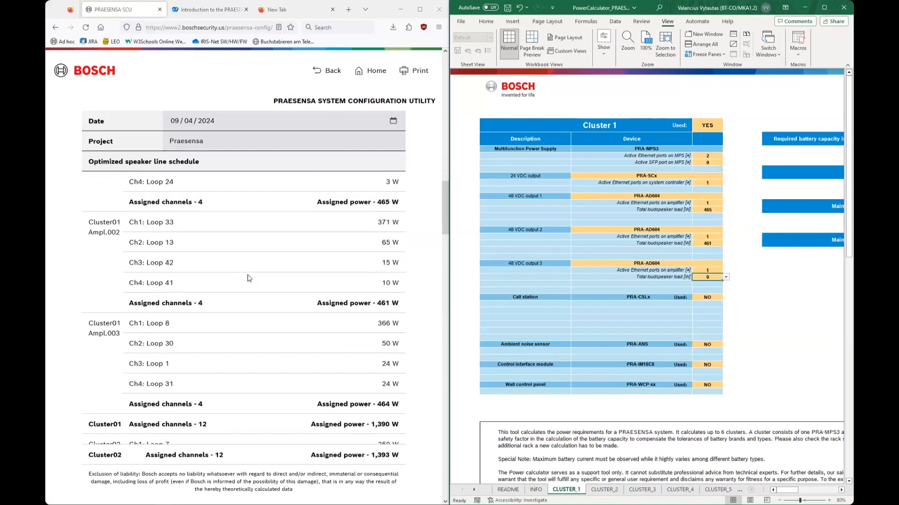
text(464)
key(Return)
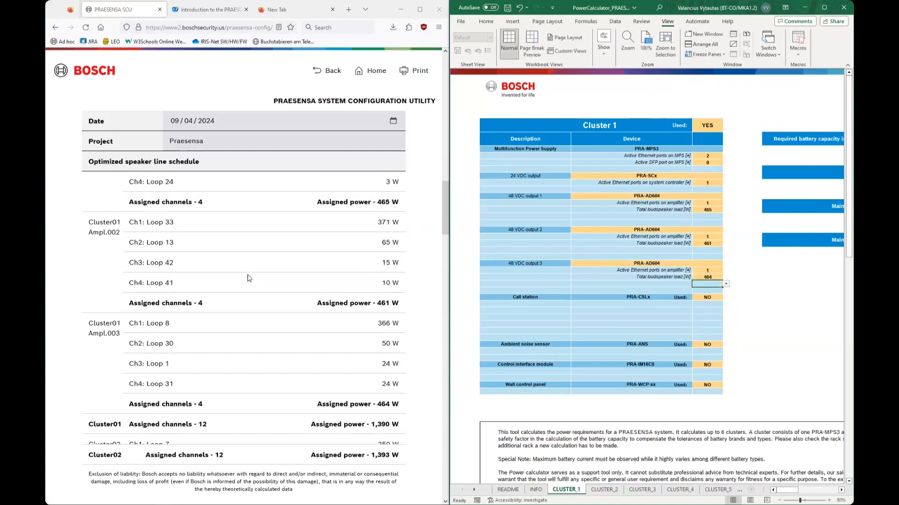
Step: Set Cluster 1's call station as used (YES) with 1 PRA-CSLD desktop call station and 3 PRA-CSE extensions
click(708, 298)
click(726, 298)
click(726, 304)
click(714, 319)
click(726, 318)
click(717, 336)
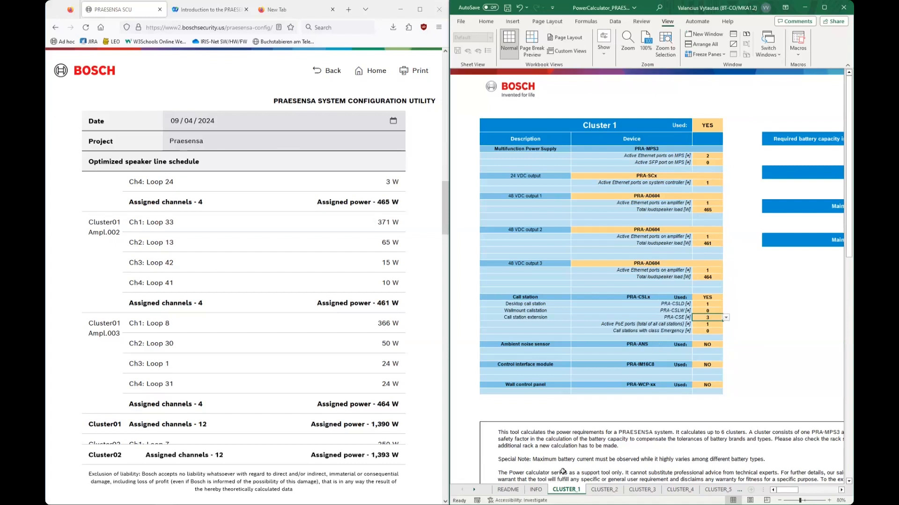
Step: Review the Cluster02 amplifier loads in the optimized schedule and set Cluster 2 as used (YES) on the CLUSTER_2 sheet
scroll(338, 314, down, 3)
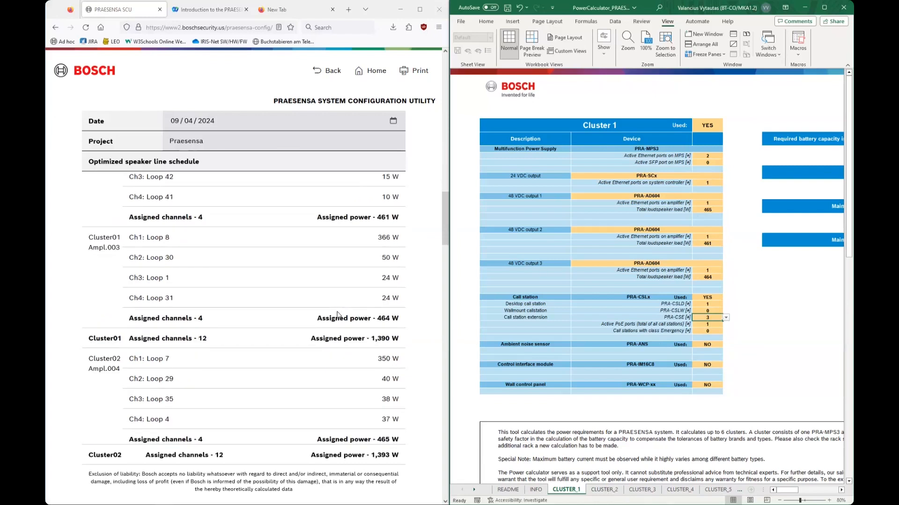
scroll(337, 315, down, 8)
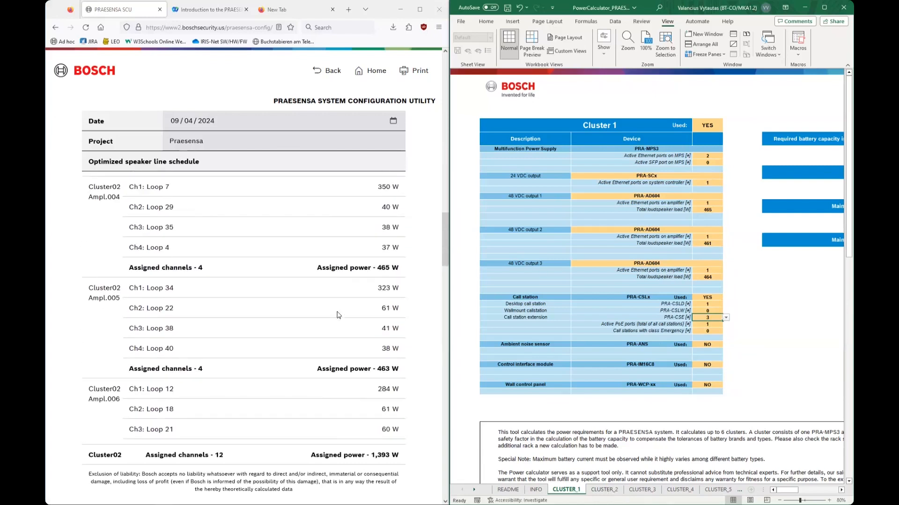
scroll(337, 315, down, 3)
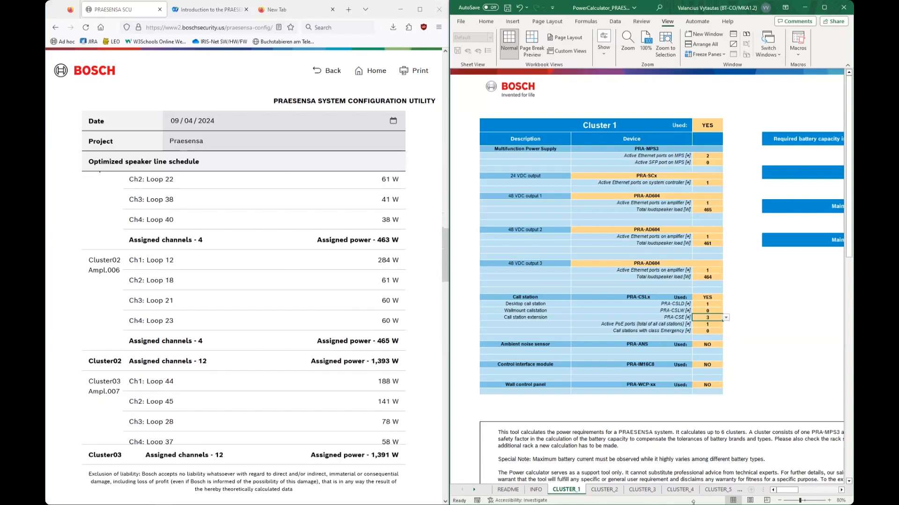
click(588, 489)
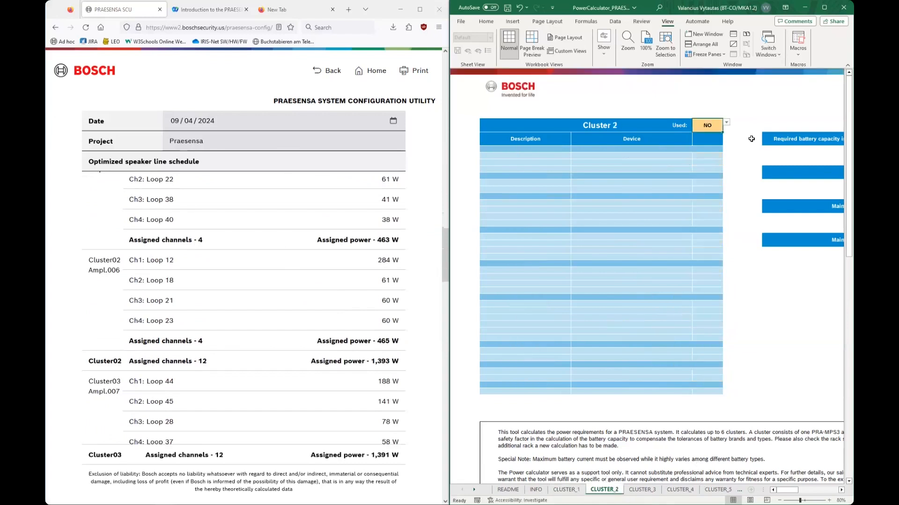
click(707, 125)
click(726, 122)
click(709, 127)
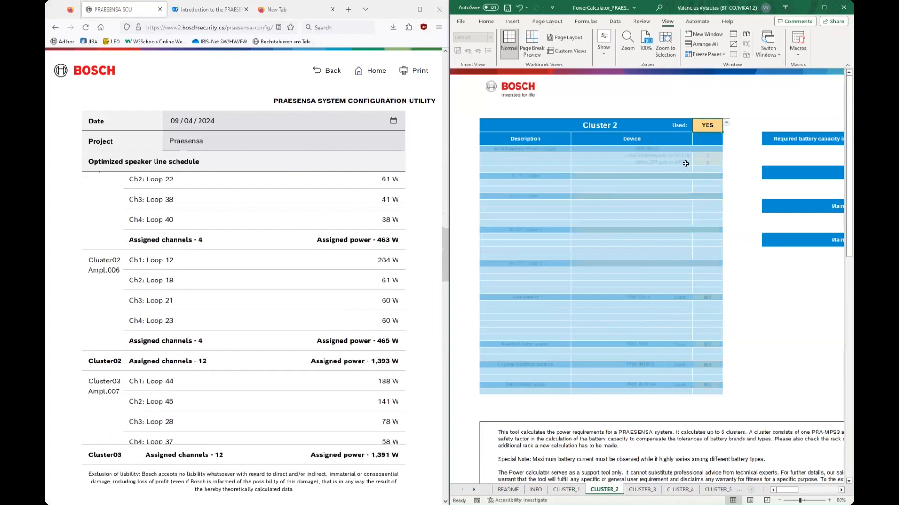
Step: Assign a PRA-AD604 amplifier to Cluster 2's 48 VDC output 1 with amplifier 004's assigned power, 465 W, as total loudspeaker load
click(699, 198)
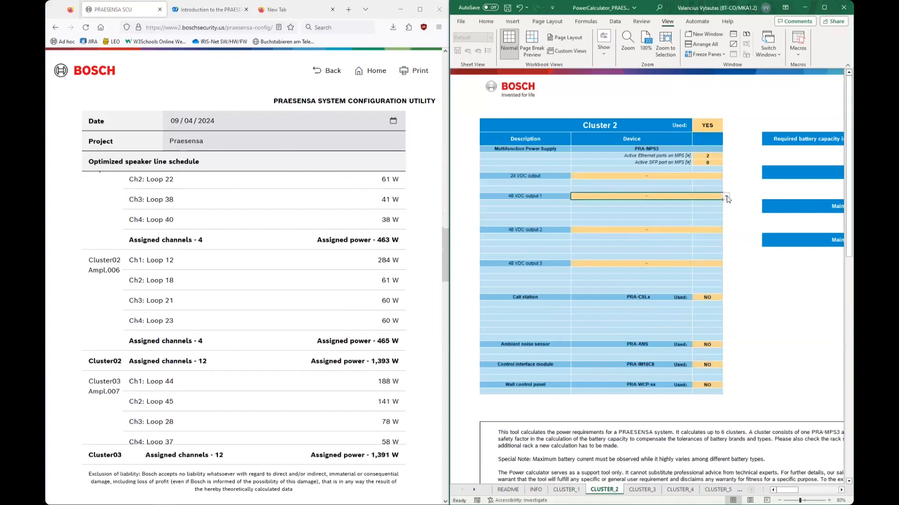
click(725, 196)
click(713, 207)
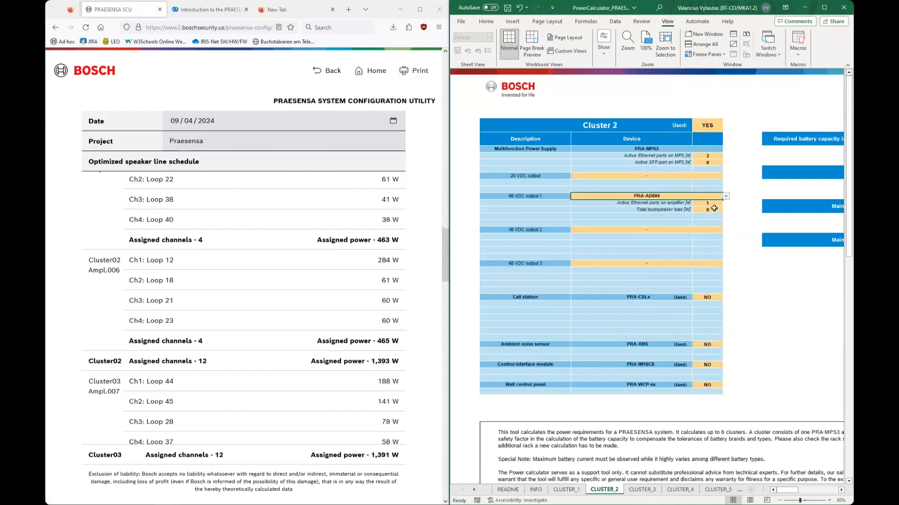
scroll(335, 248, up, 2)
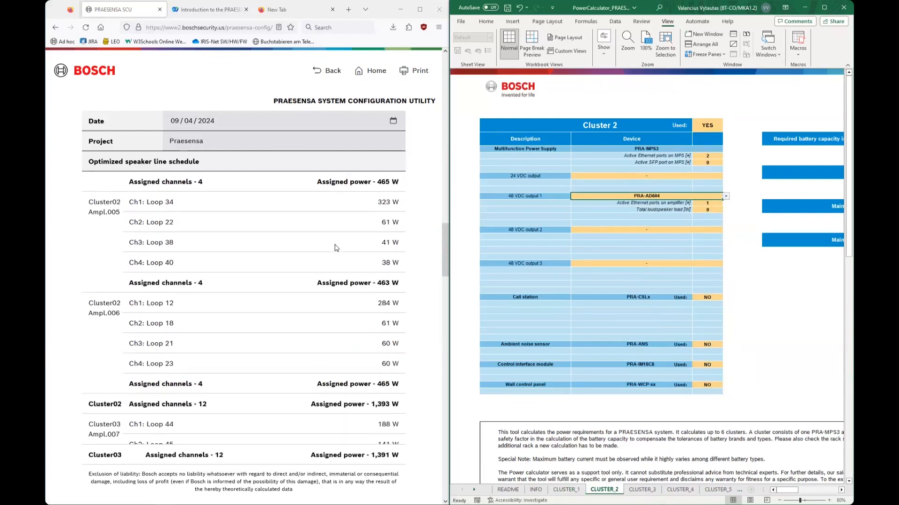
scroll(335, 248, up, 2)
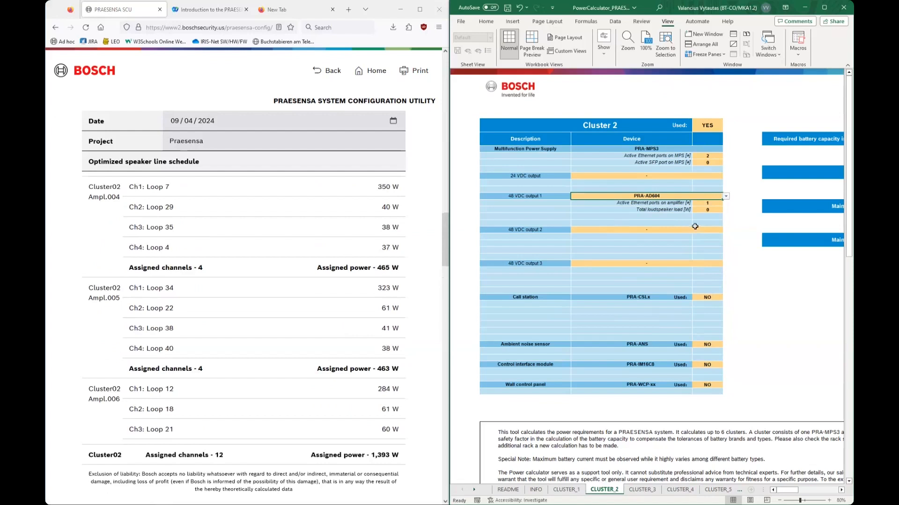
click(708, 211)
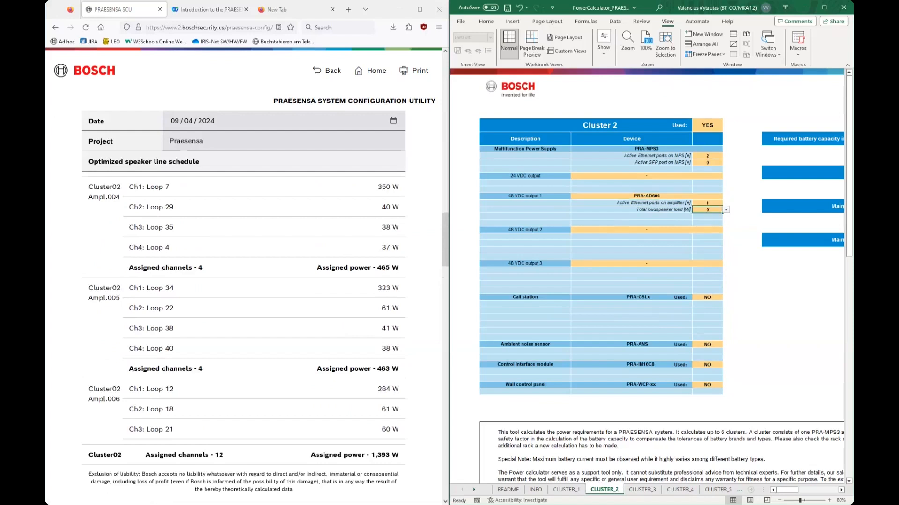
text(465)
key(Return)
Step: Assign a PRA-AD604 amplifier to Cluster 2's 48 VDC output 2 and set its total loudspeaker load to 463 W
click(715, 231)
click(726, 230)
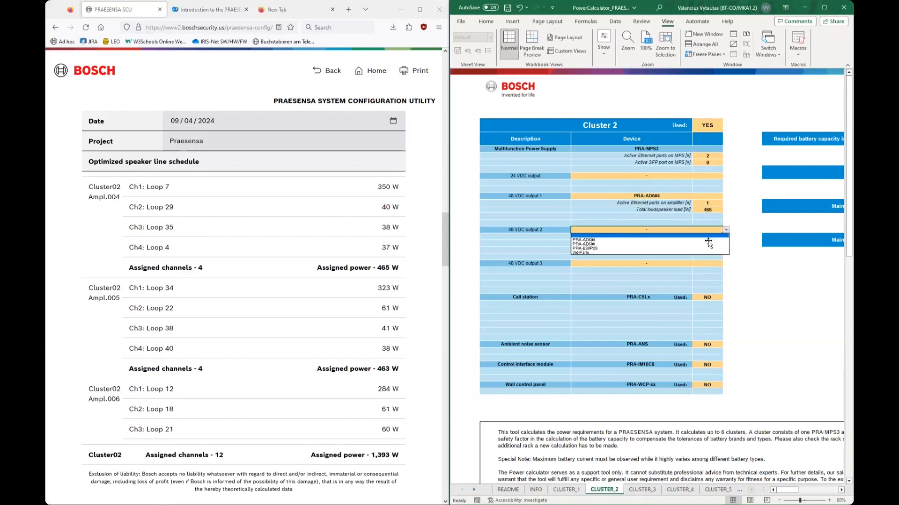
click(708, 240)
key(Down)
key(Down)
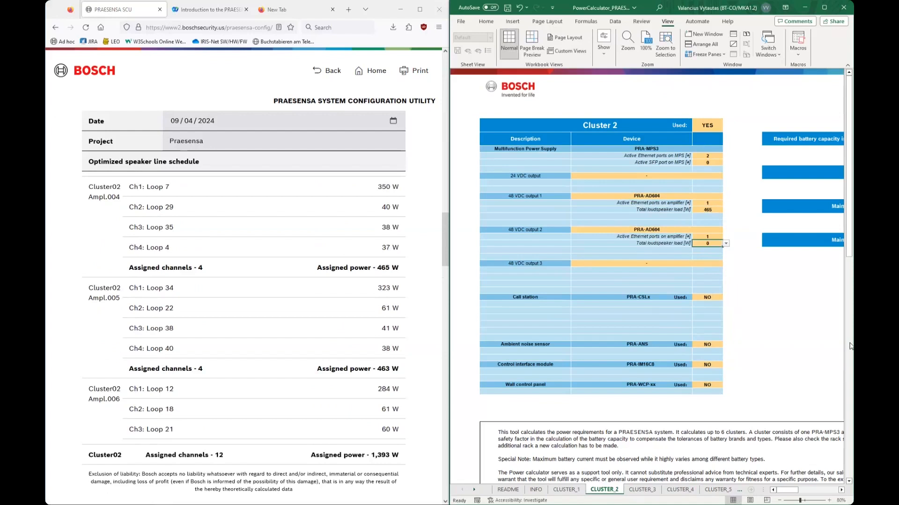
text(463)
key(Return)
Step: Assign a PRA-AD604 amplifier to Cluster 2's 48 VDC output 3 with amplifier 006's assigned power, 465 W, as total loudspeaker load
click(679, 263)
scroll(331, 340, down, 2)
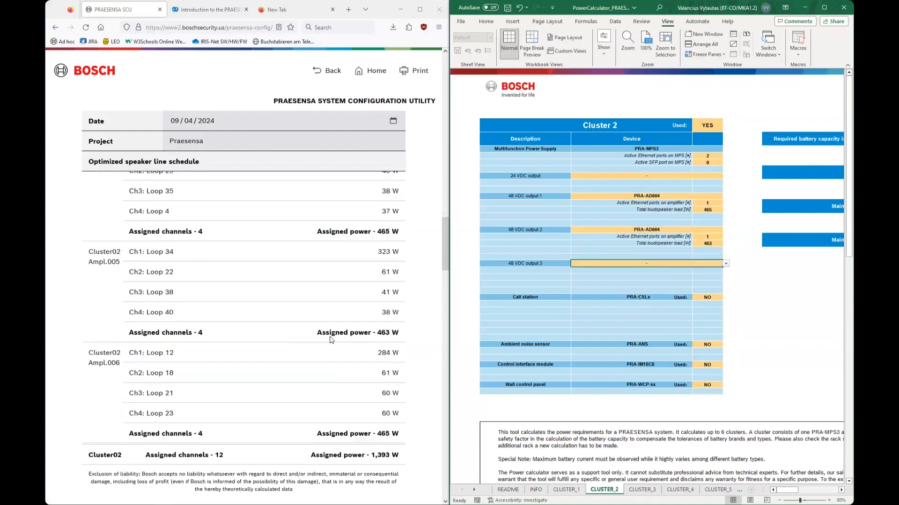
click(725, 264)
click(715, 276)
click(716, 276)
text(465)
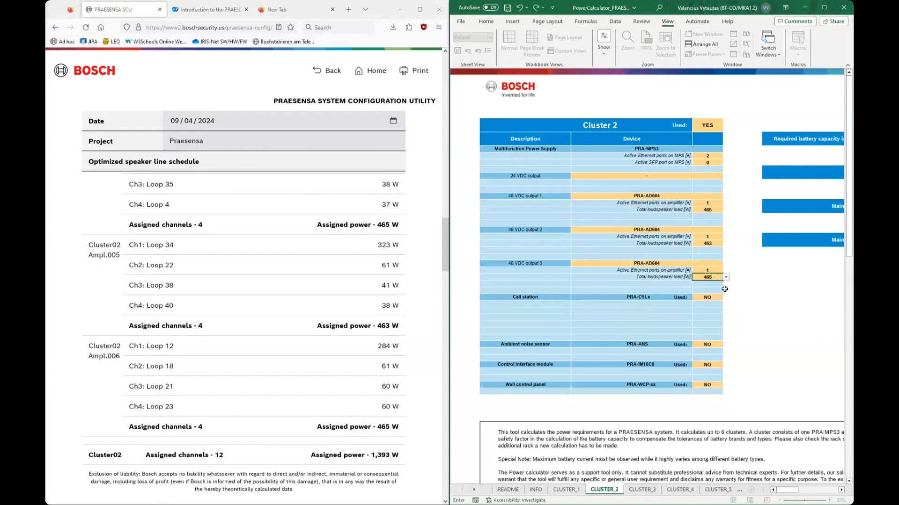
key(Return)
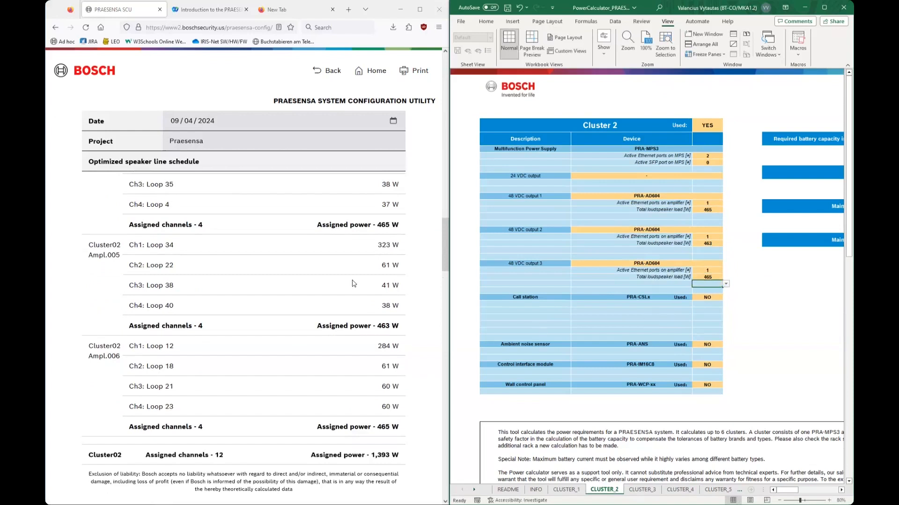
Step: Review the Cluster03 amplifier loads in the optimized schedule and set Cluster 3 as used (YES) on the CLUSTER_3 sheet
scroll(280, 300, down, 4)
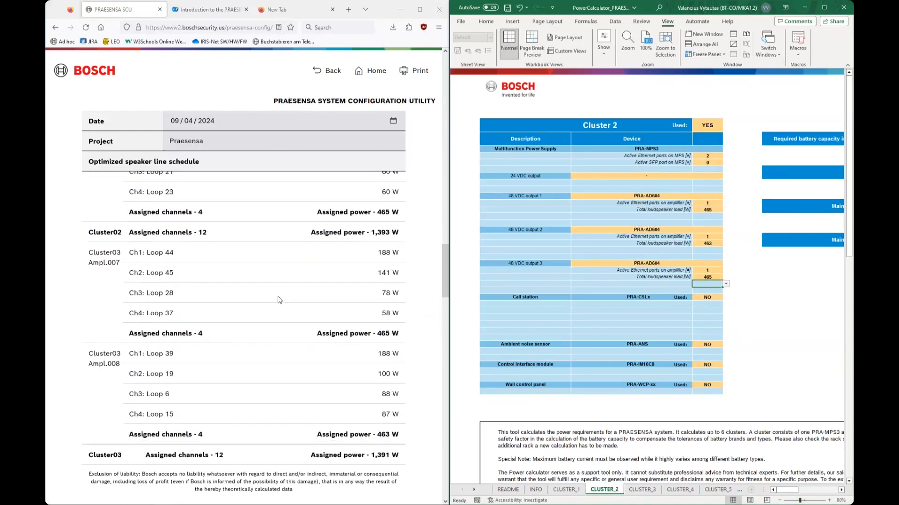
scroll(279, 300, down, 4)
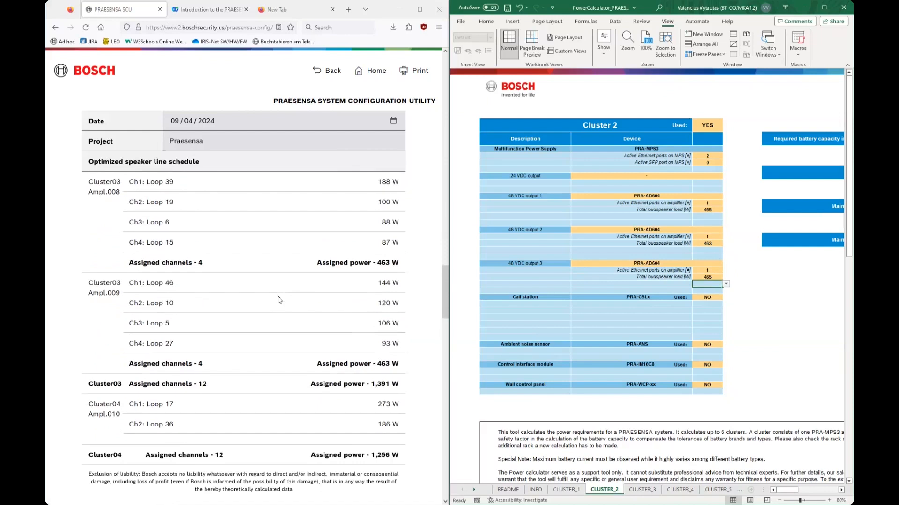
scroll(280, 300, down, 1)
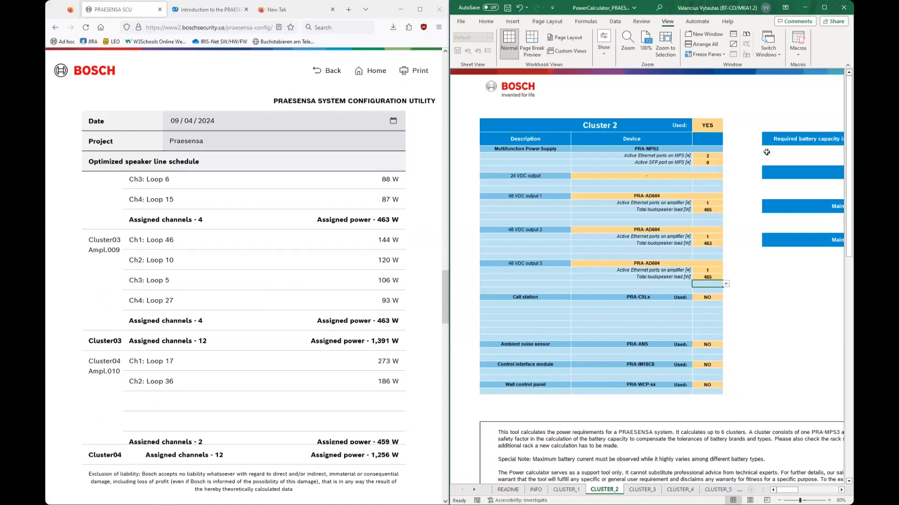
click(642, 490)
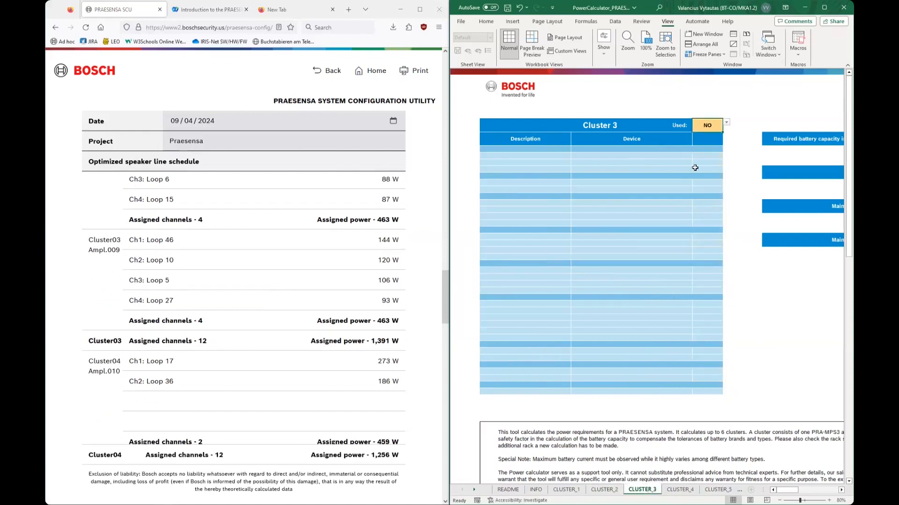
click(725, 123)
click(709, 136)
Step: Assign a PRA-AD604 amplifier to Cluster 3's 48 VDC output 1 and set its total loudspeaker load to 463 W
click(714, 196)
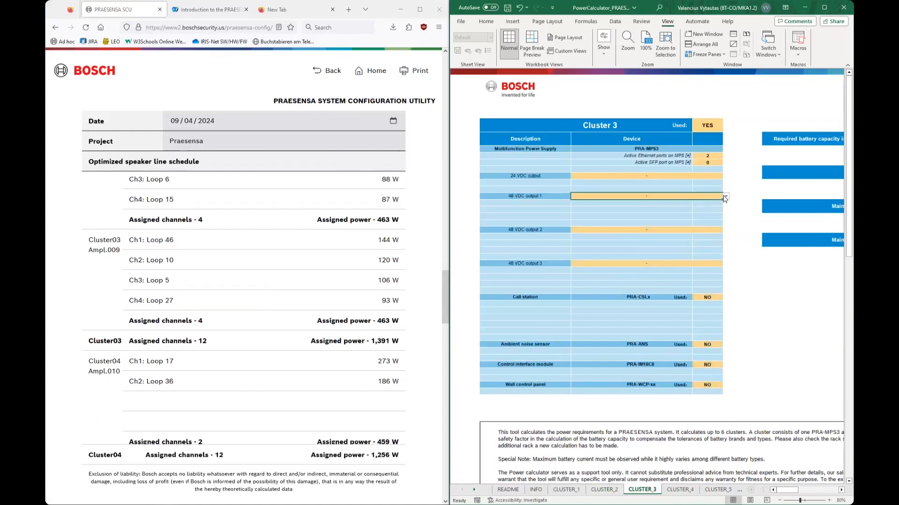
click(726, 197)
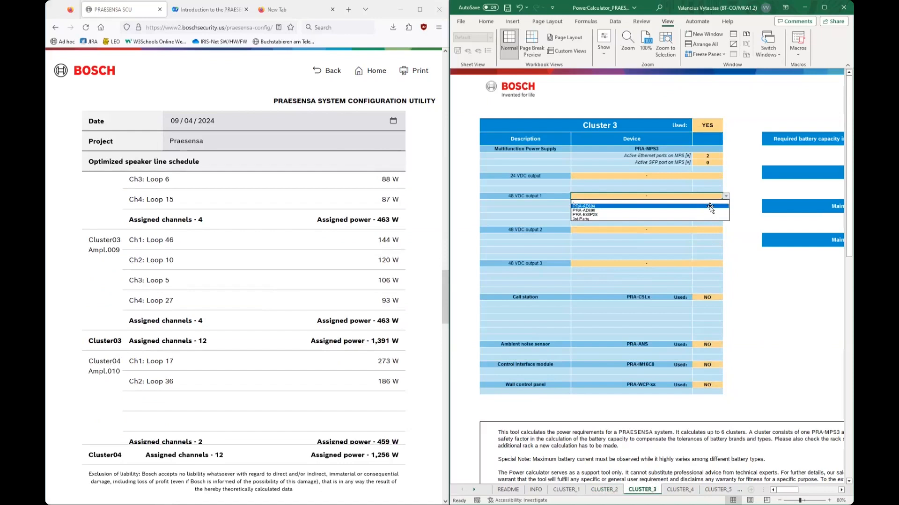
click(710, 206)
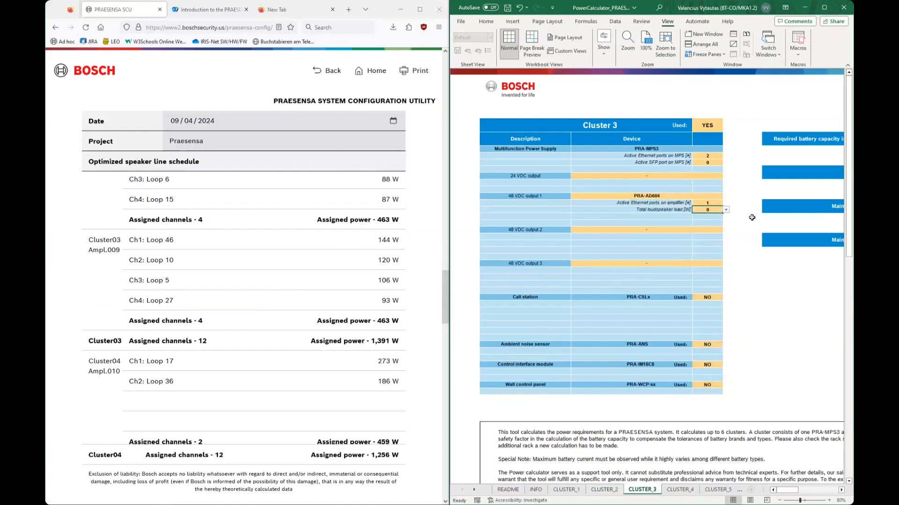
text(463)
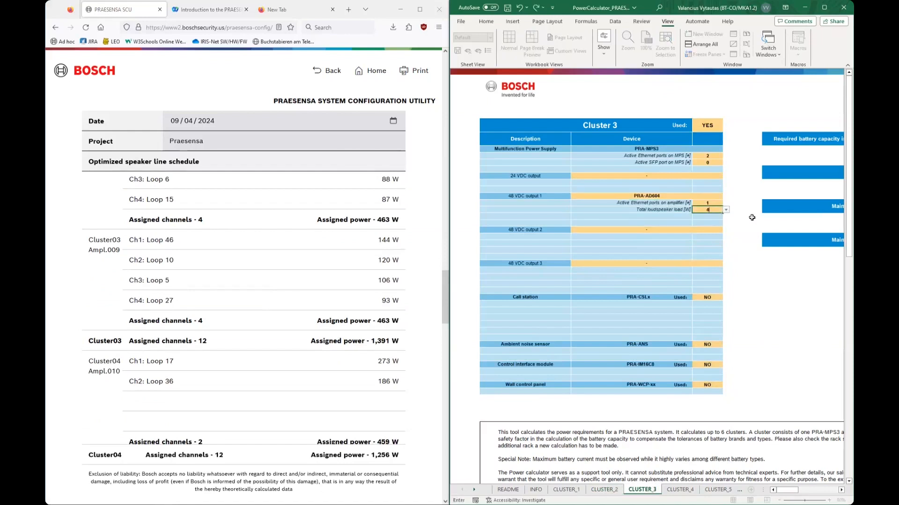
key(Return)
Step: Assign a PRA-AD604 amplifier to Cluster 3's 48 VDC output 2 and set its total loudspeaker load to 463 W
click(688, 229)
click(726, 230)
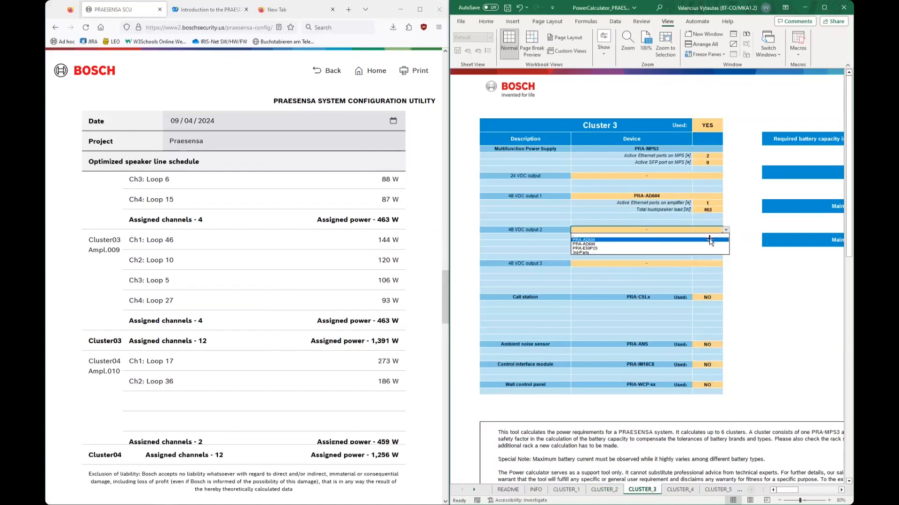
click(711, 239)
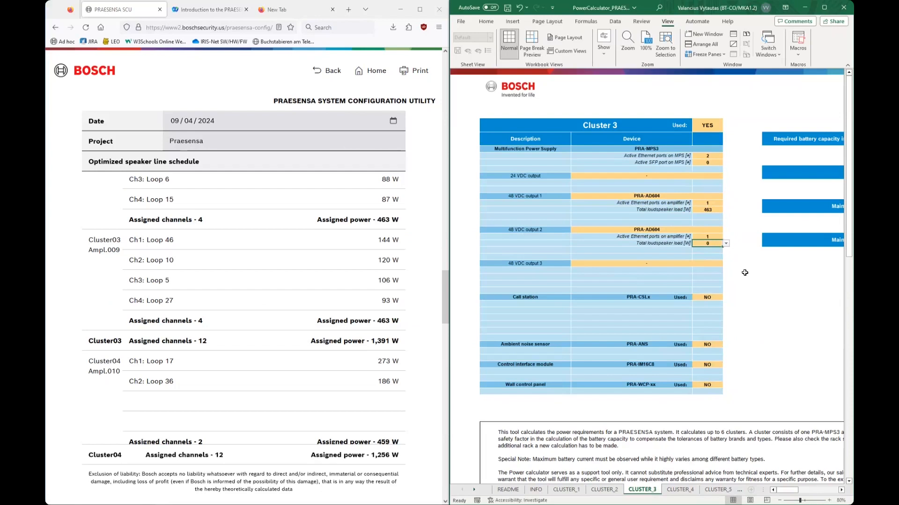
text(463)
key(Return)
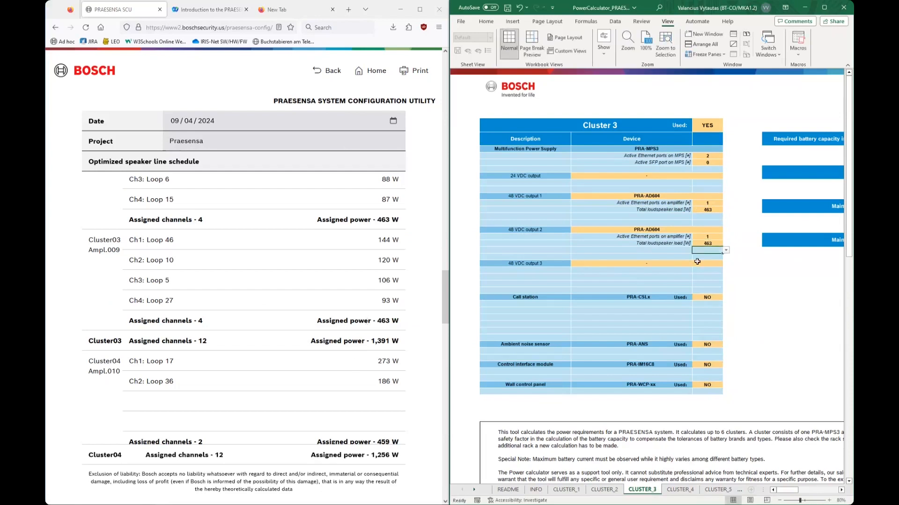
Step: Assign a PRA-AD604 amplifier to Cluster 3's 48 VDC output 3 and set its total loudspeaker load to 459 W
click(677, 265)
click(726, 265)
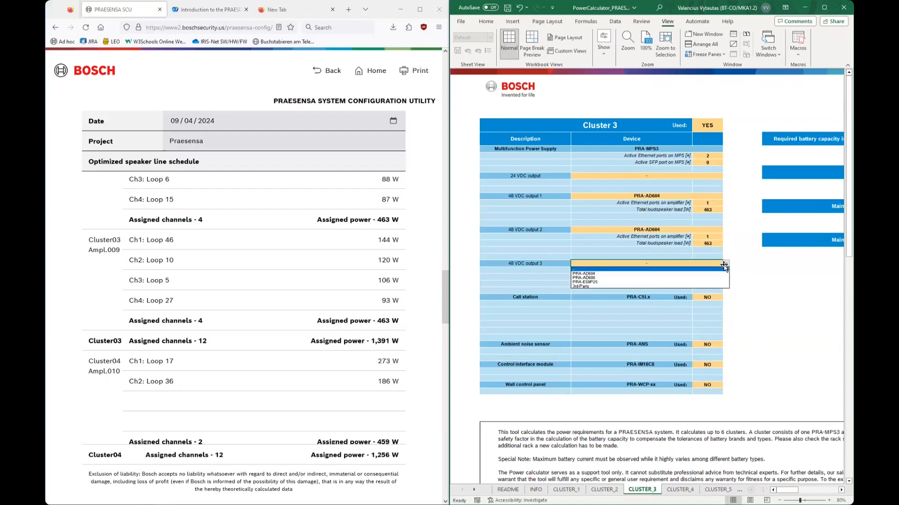
click(719, 275)
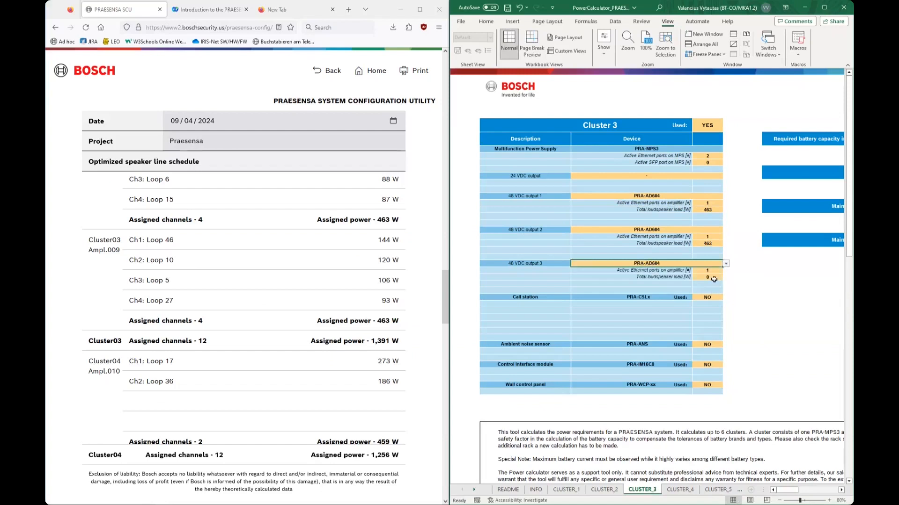
click(712, 278)
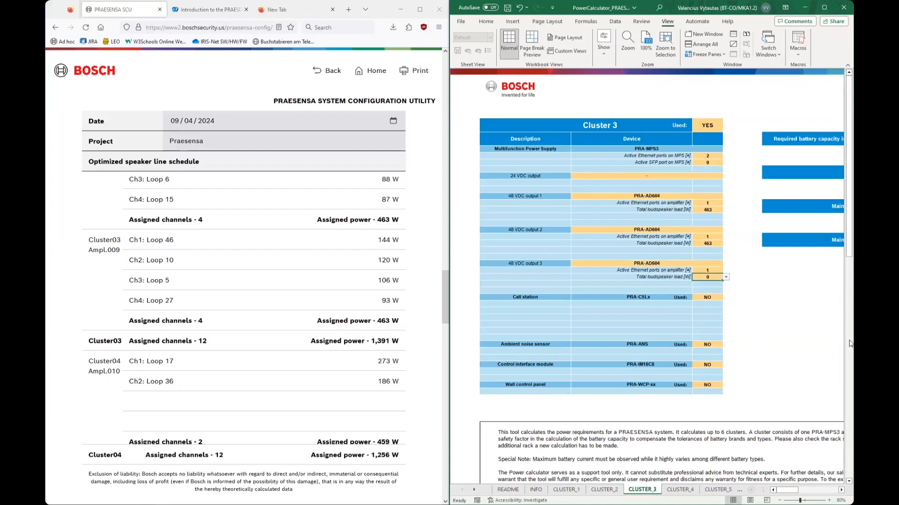
text(459)
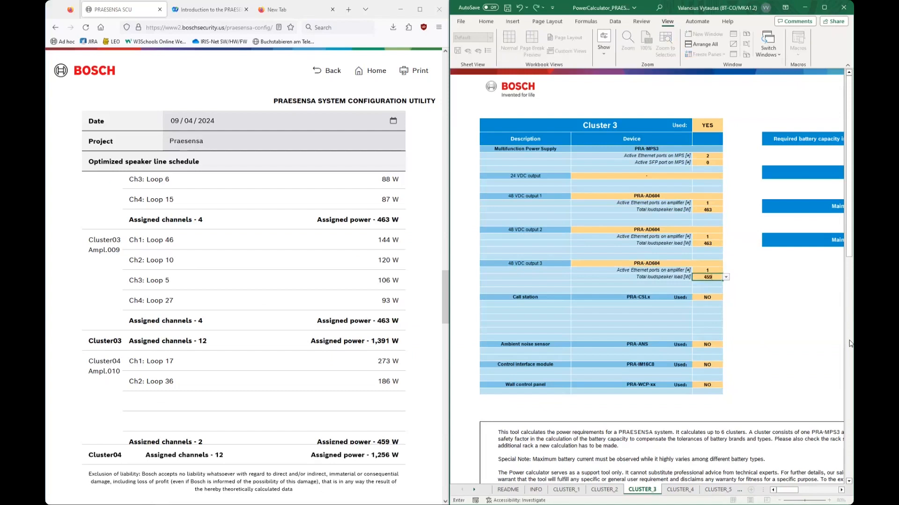
key(Return)
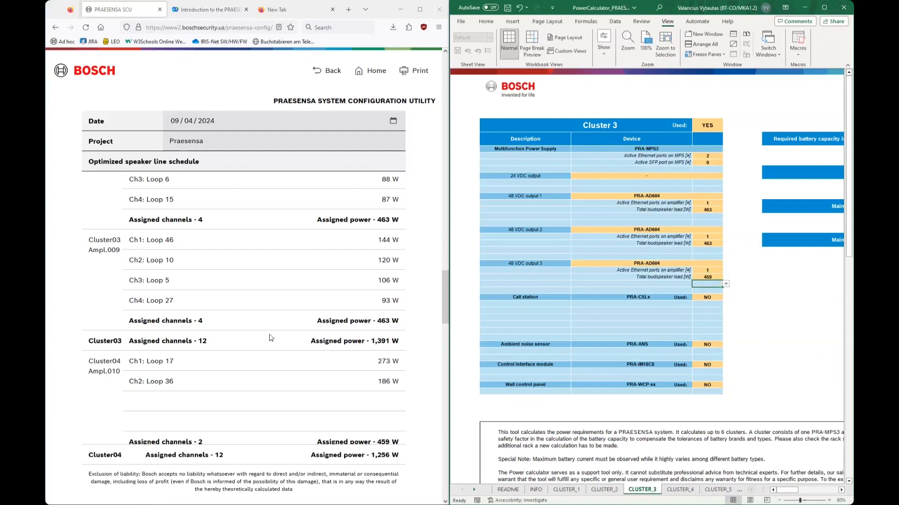
Step: Bring up the Cluster04 amplifiers in the optimized schedule and set Cluster 4 as used (YES) on the CLUSTER_4 sheet
scroll(270, 337, down, 6)
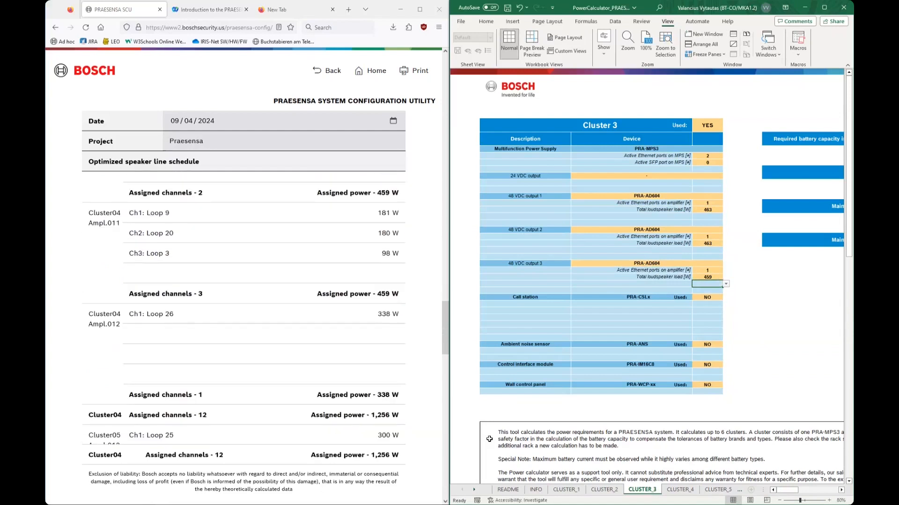
key(ctrl+Page_Down)
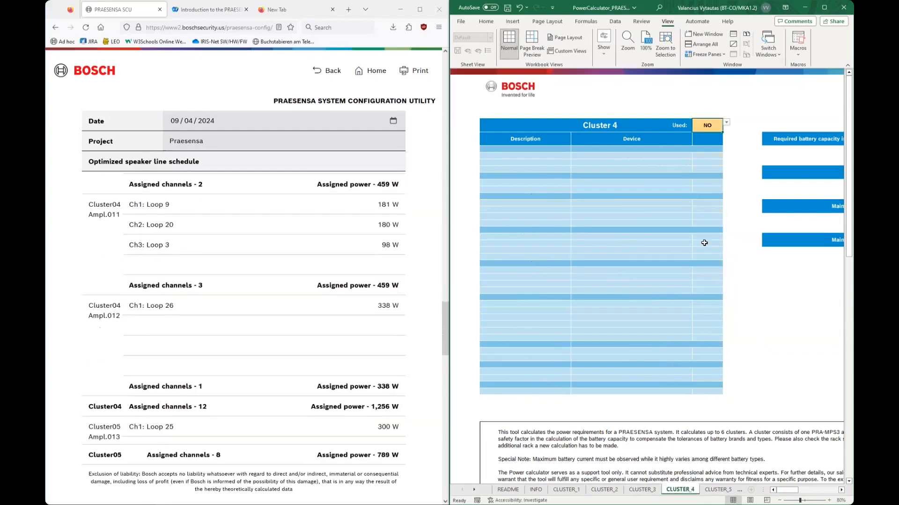
click(728, 121)
click(704, 130)
Step: Assign a PRA-AD604 amplifier to Cluster 4's 48 VDC output 1 and set its total loudspeaker load to 459 W
click(719, 195)
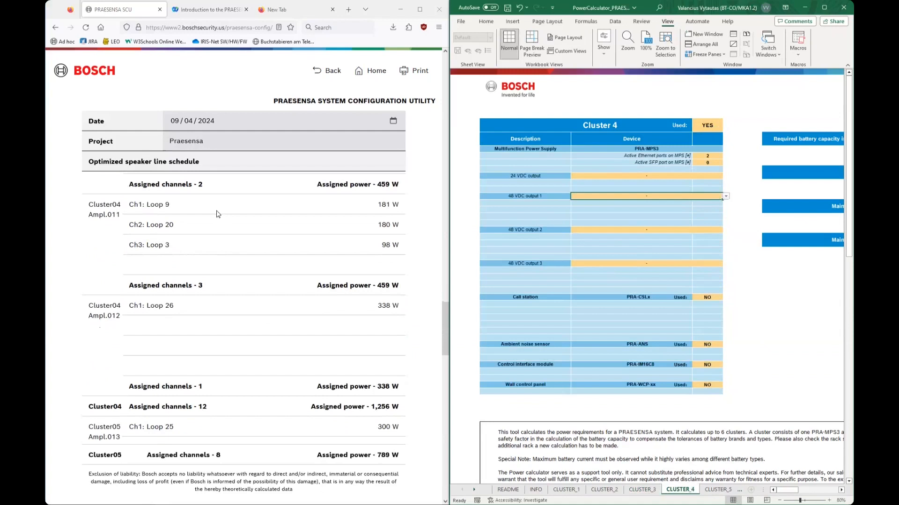
click(726, 196)
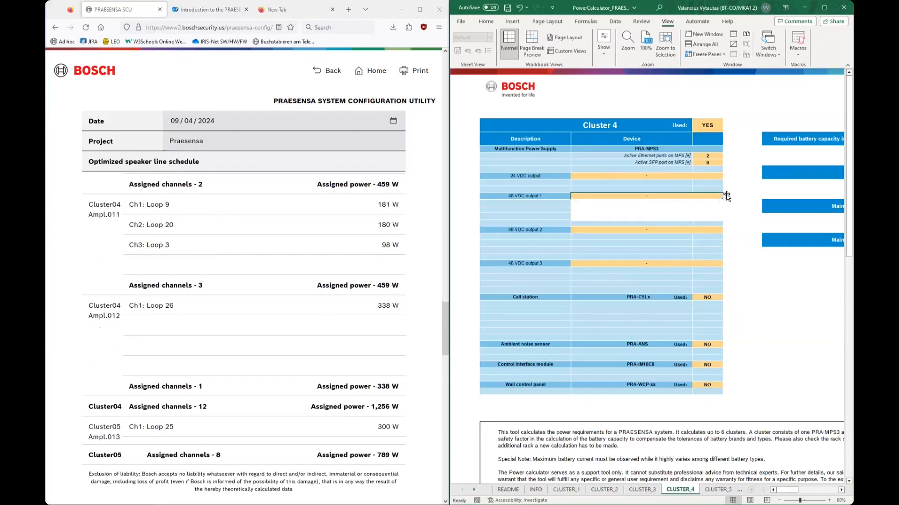
click(707, 206)
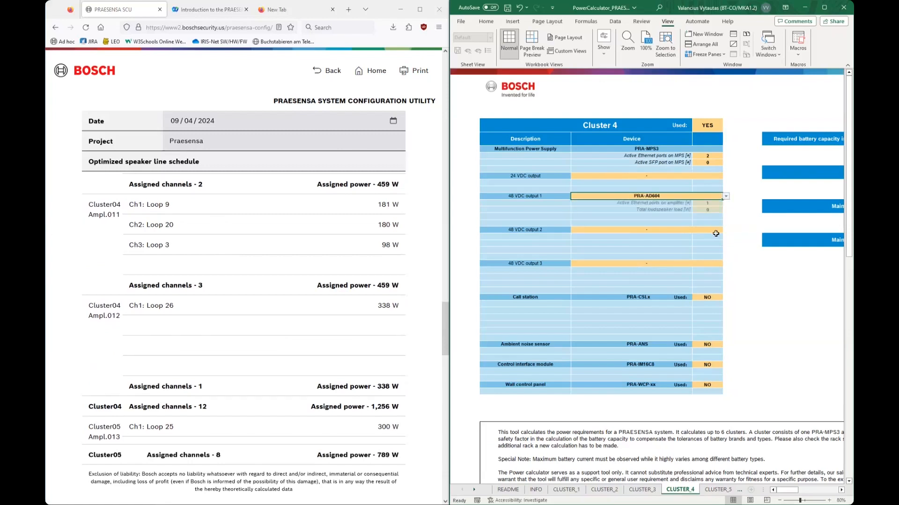
click(718, 211)
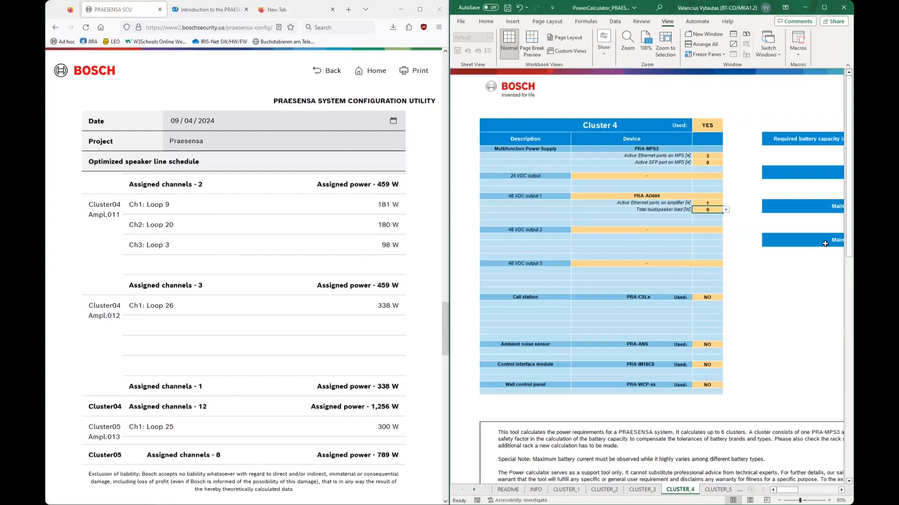
text(459)
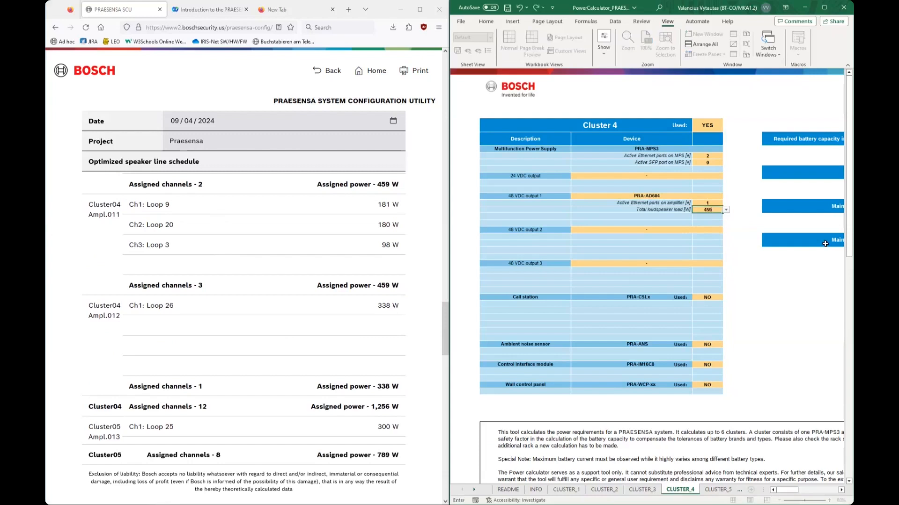
key(Return)
Step: Assign a PRA-AD604 amplifier to Cluster 4's 48 VDC output 2 and set its total loudspeaker load to 338 W
click(725, 231)
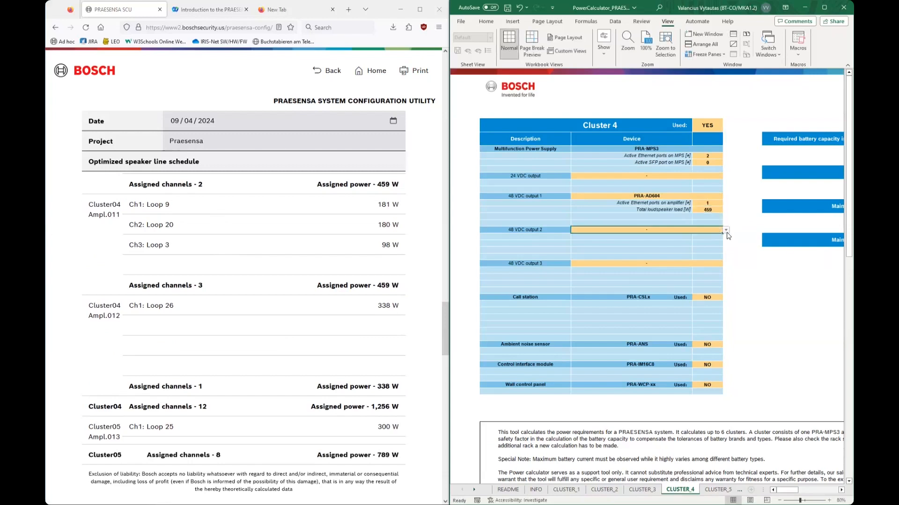
click(726, 230)
click(712, 240)
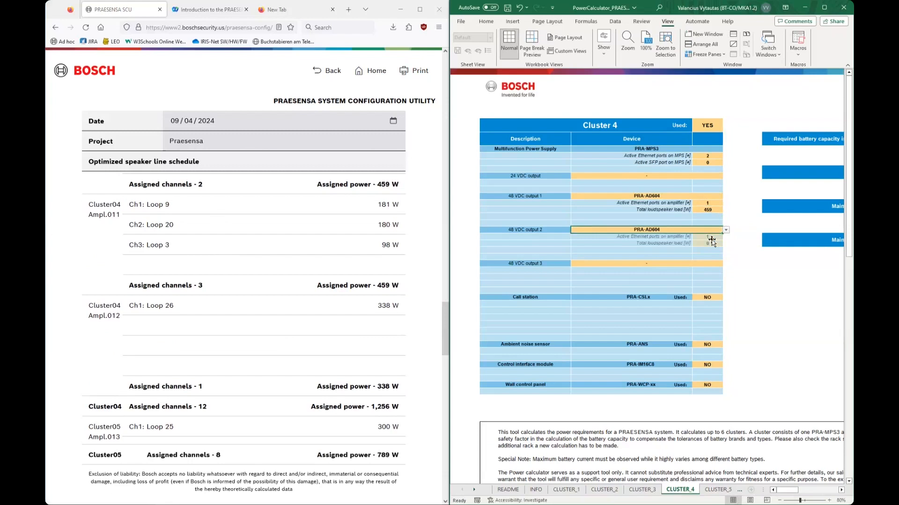
click(719, 244)
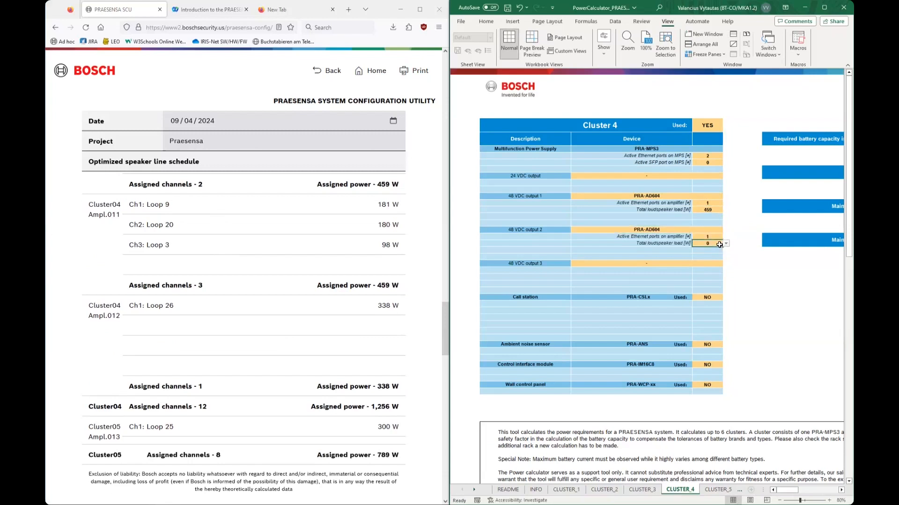
text(338)
key(Return)
Step: Assign a PRA-AD604 amplifier to Cluster 4's 48 VDC output 3
click(674, 265)
click(726, 263)
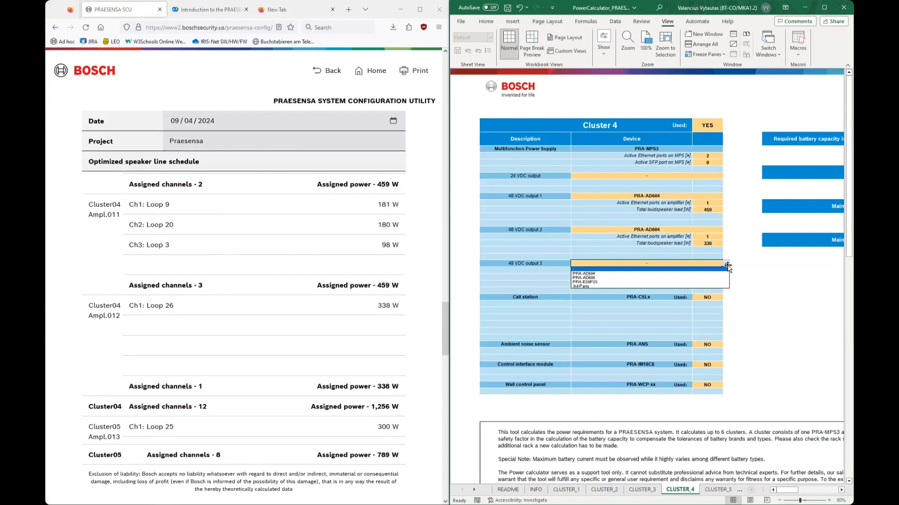
click(705, 273)
click(712, 278)
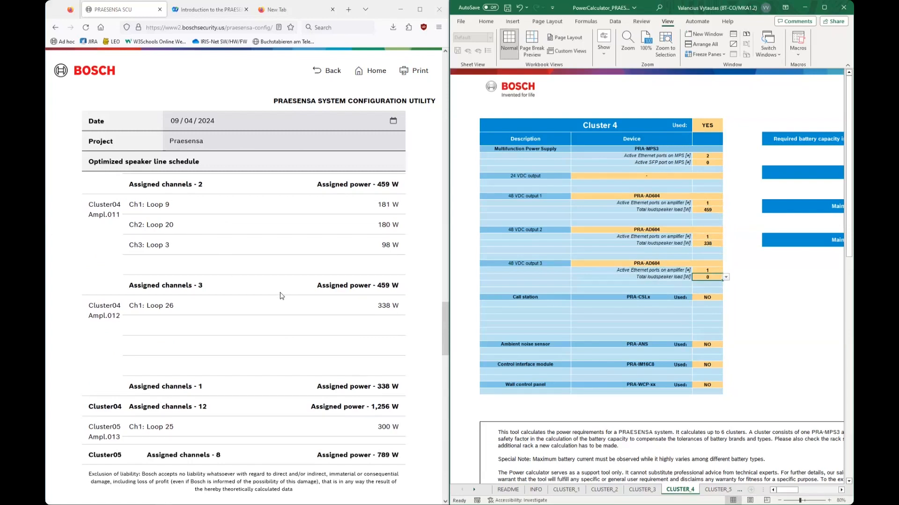
Step: Recheck the Cluster04 amplifiers in the schedule and correct Cluster 4's 48 VDC output 2 loudspeaker load to 459 W
scroll(281, 296, down, 2)
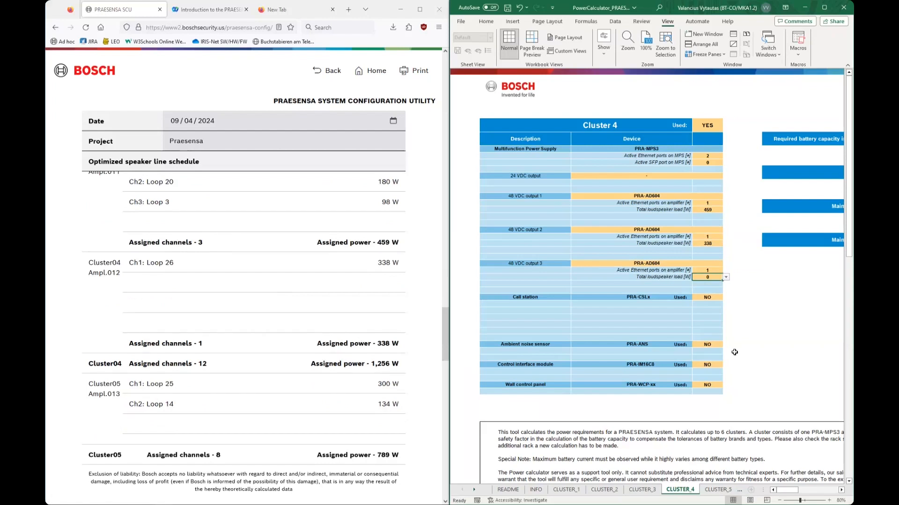
scroll(279, 220, up, 5)
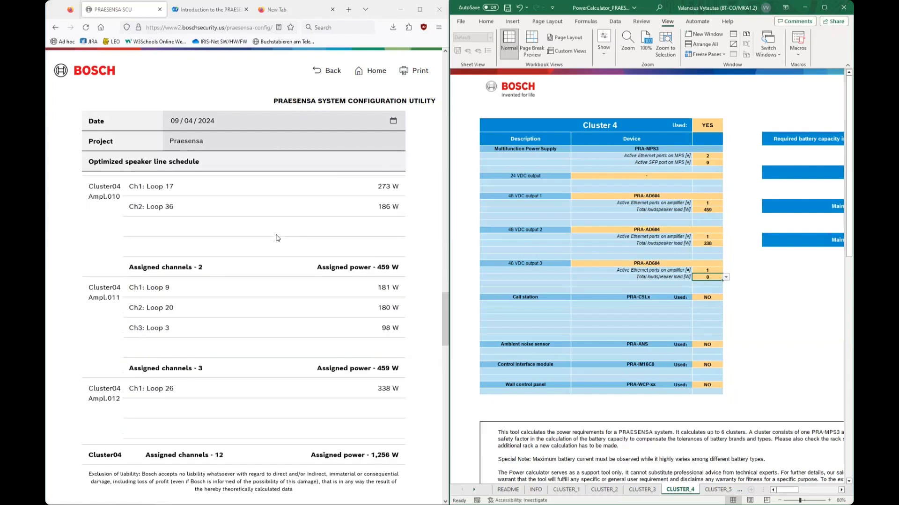
click(707, 243)
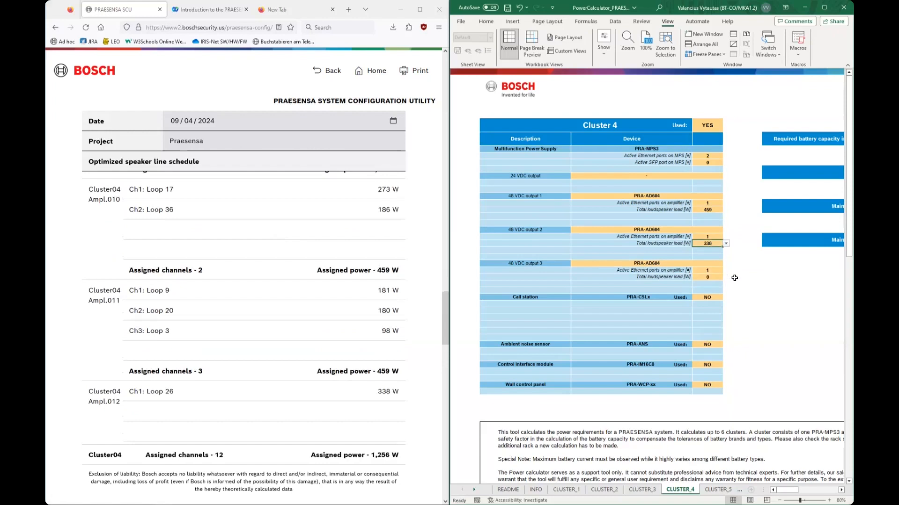
text(459+)
key(BackSpace)
key(Return)
Step: Set the total loudspeaker load of Cluster 4's 48 VDC output 3 to 338 W
key(Return)
key(Return)
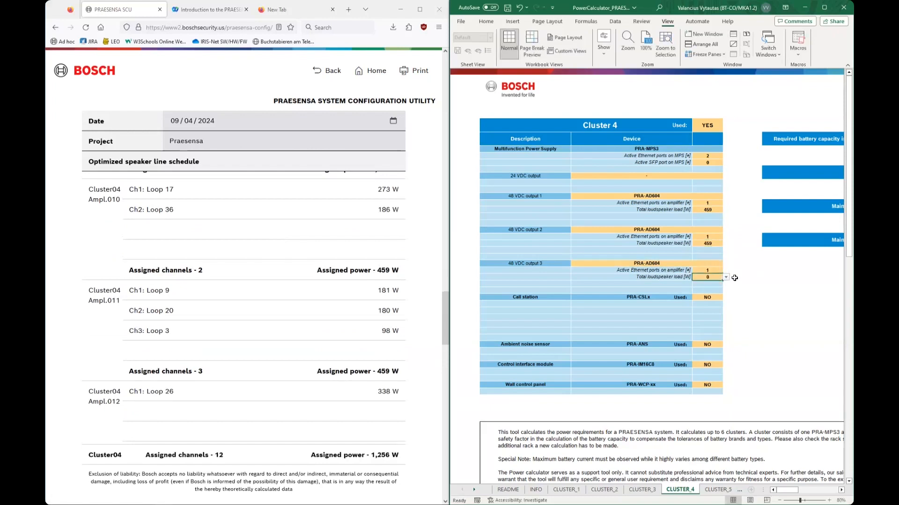
text(338)
key(Return)
Step: Set Cluster 5 as used (YES) on the CLUSTER_5 sheet and review the Cluster05 amplifier loads in the optimized schedule
click(716, 490)
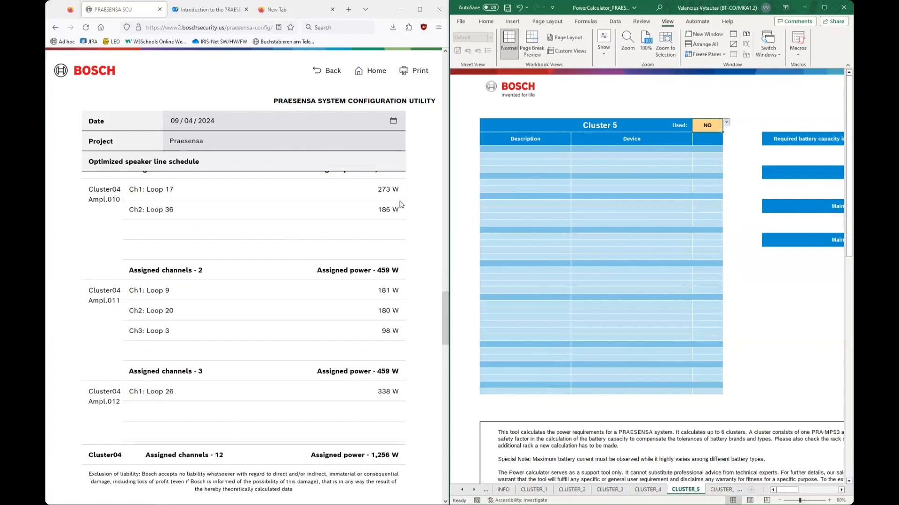
scroll(369, 230, down, 4)
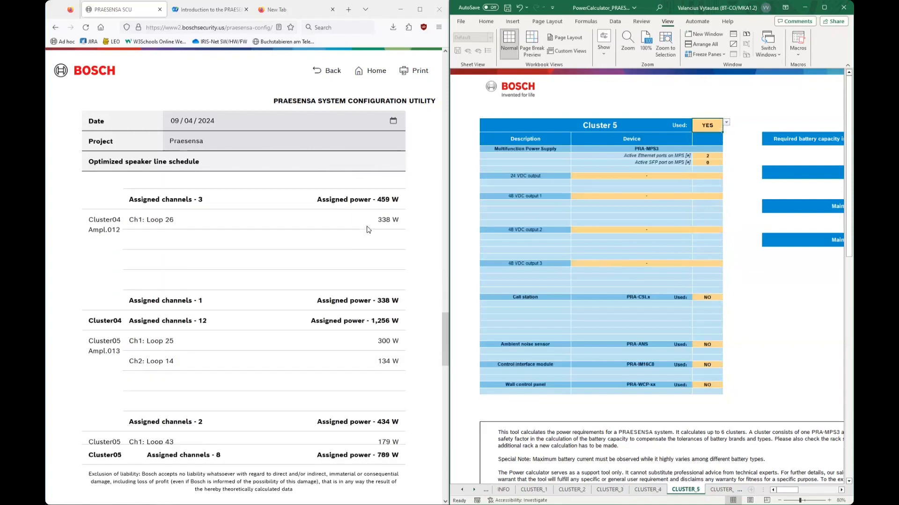
scroll(369, 230, down, 2)
scroll(369, 230, down, 4)
scroll(368, 230, up, 2)
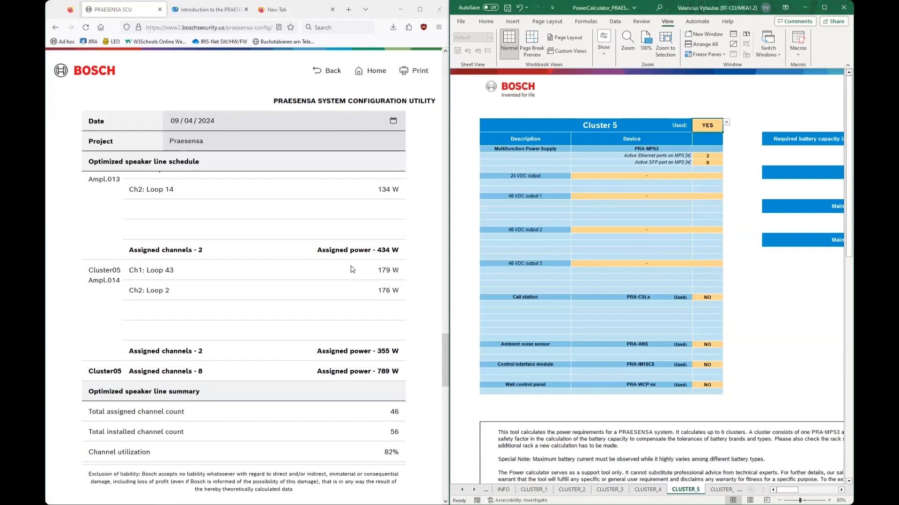
scroll(353, 269, up, 1)
scroll(353, 269, up, 1)
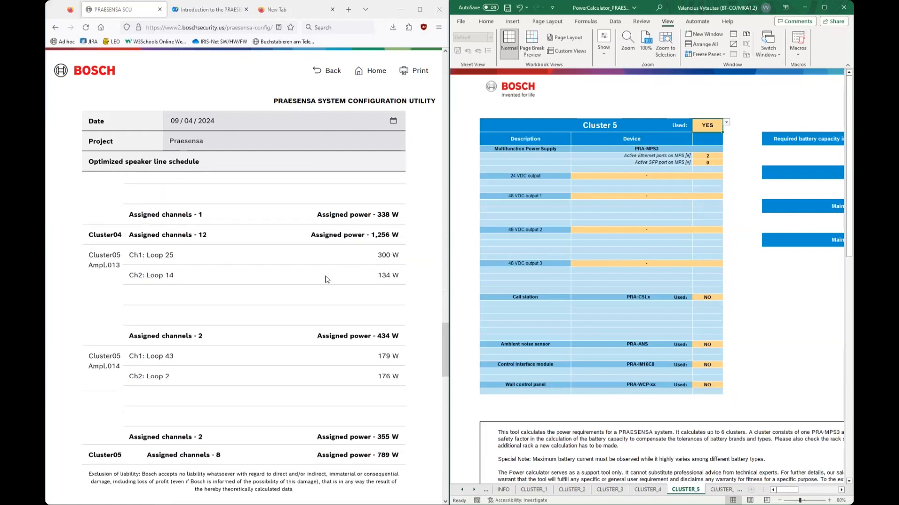
Step: Assign a PRA-AD604 amplifier to Cluster 5's 48 VDC output 1 and set its total loudspeaker load to 434 W
click(713, 176)
click(710, 195)
click(726, 197)
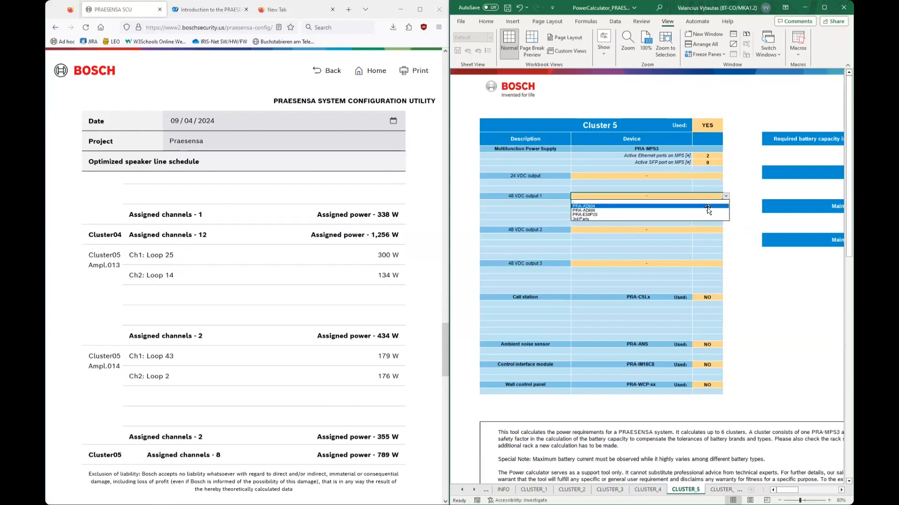
click(708, 206)
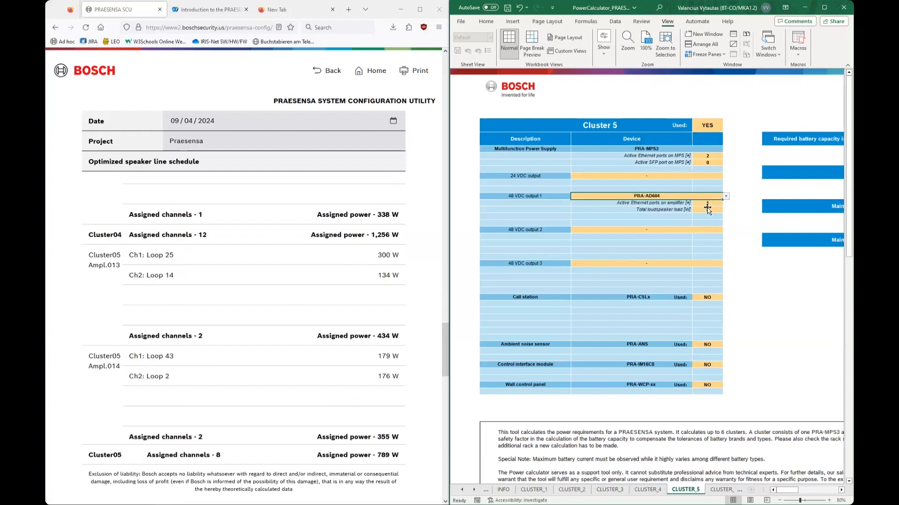
click(709, 210)
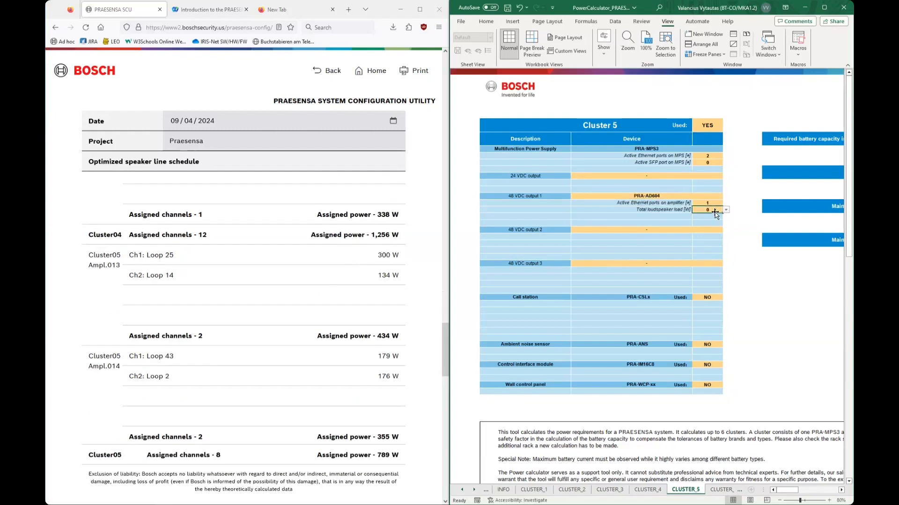
text(434)
key(Return)
Step: Assign a PRA-AD604 amplifier to Cluster 5's 48 VDC output 2 and set its total loudspeaker load to 355 W
click(712, 229)
click(725, 230)
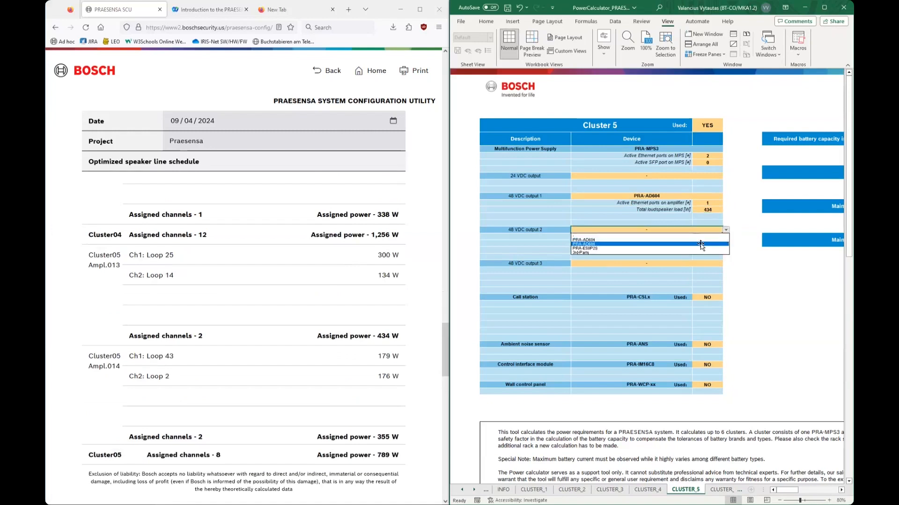
click(701, 240)
click(713, 244)
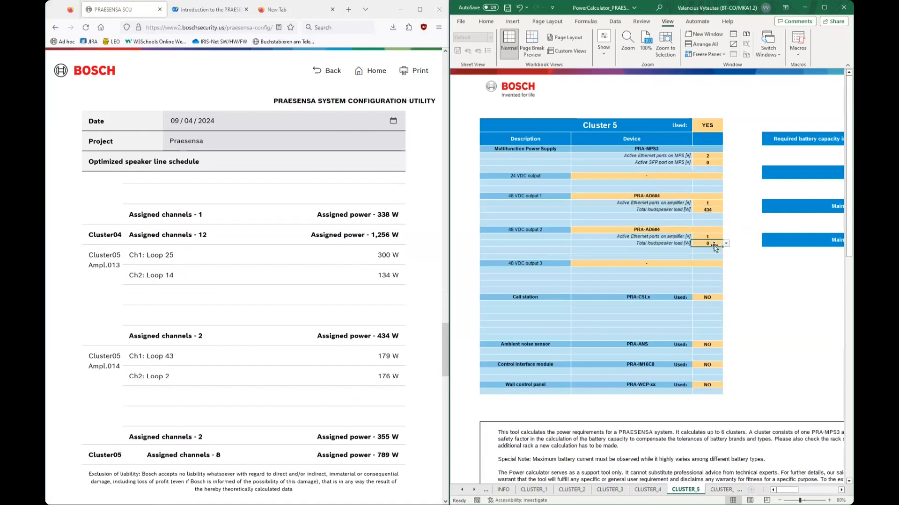
text(355)
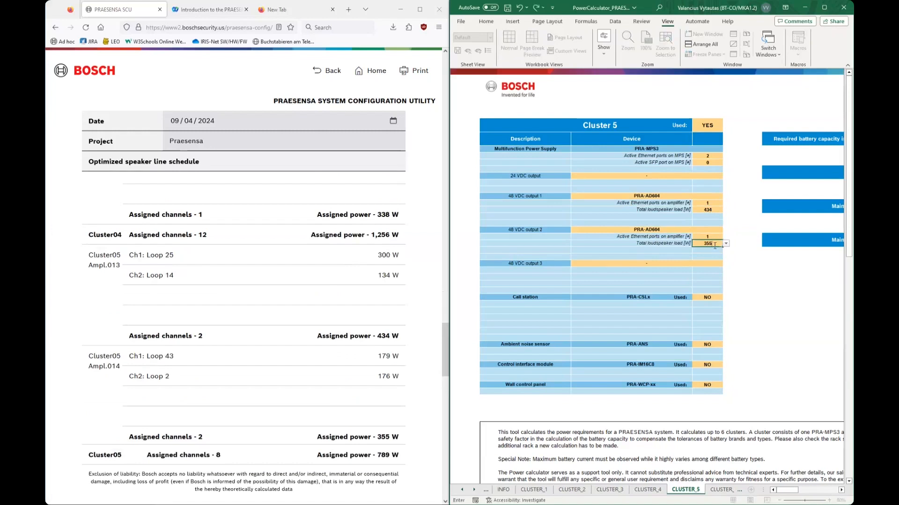
key(Return)
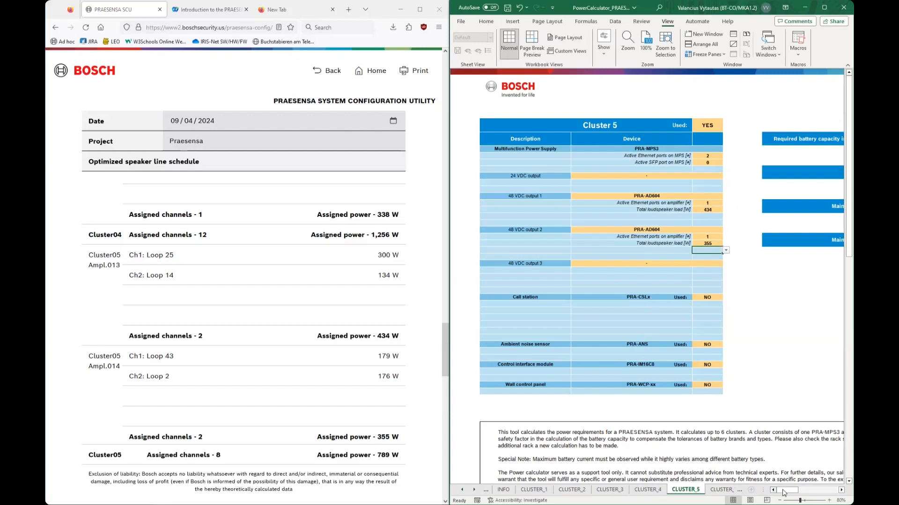
Step: Maximize the workbook and examine the battery capacity, current draw and heat loss results on the CLUSTER_1 and CLUSTER_2 sheets
mouse_move(784, 491)
mouse_down()
mouse_move(800, 495)
mouse_move(781, 493)
mouse_up()
click(542, 490)
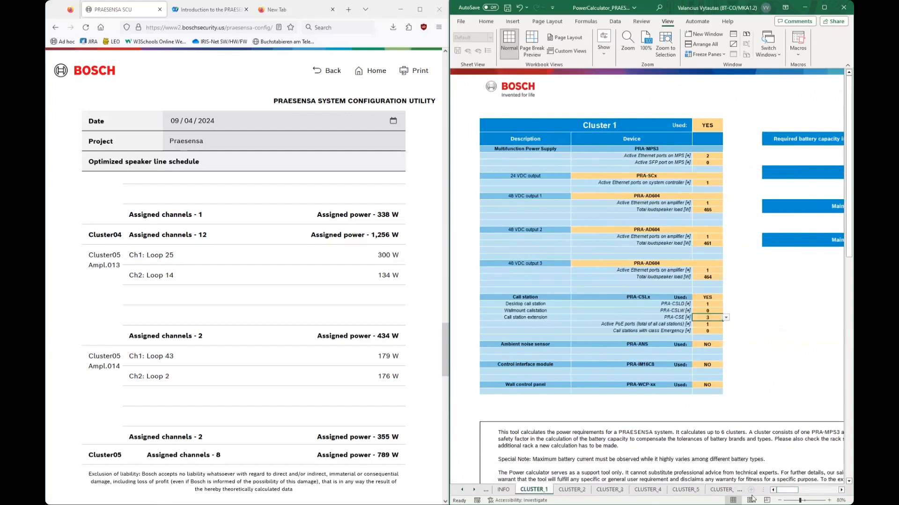
click(823, 12)
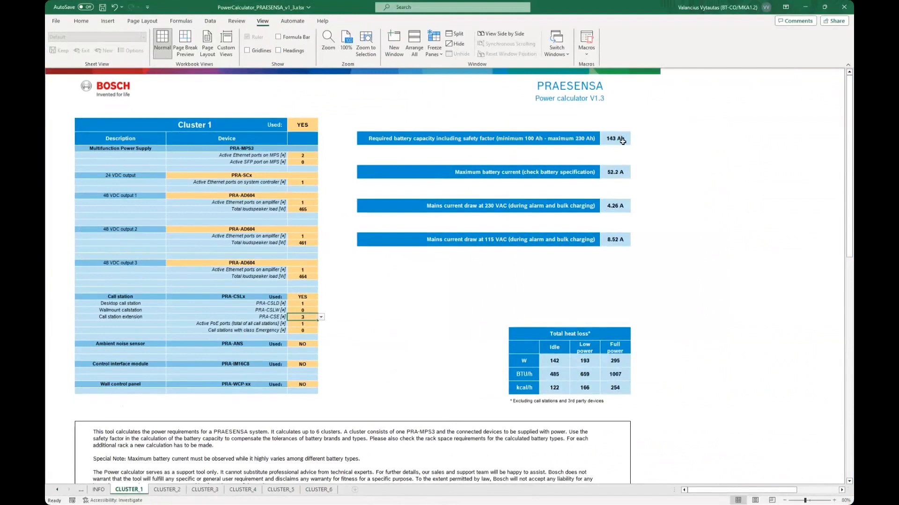
click(167, 493)
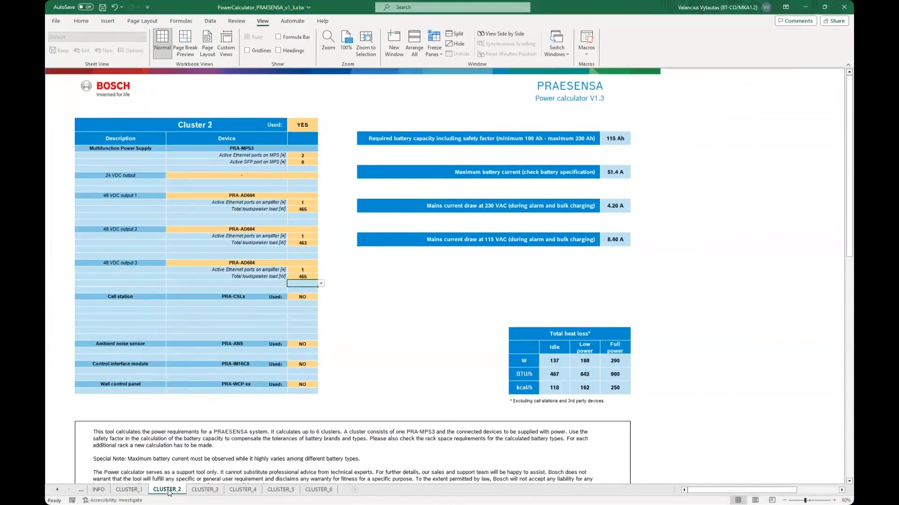
Step: Examine the battery capacity, current draw and heat loss results on the CLUSTER_3, CLUSTER_4 and CLUSTER_5 sheets, and the combined summary on INFO
click(215, 491)
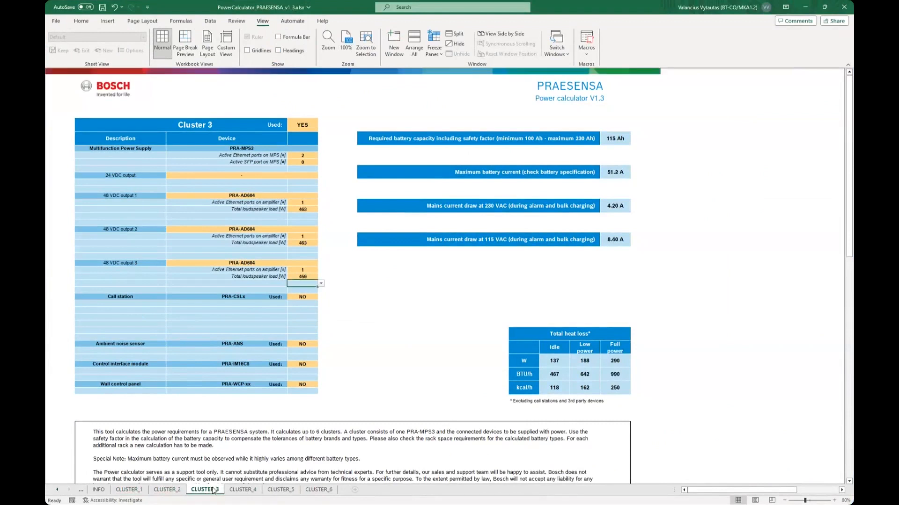
click(246, 491)
click(281, 490)
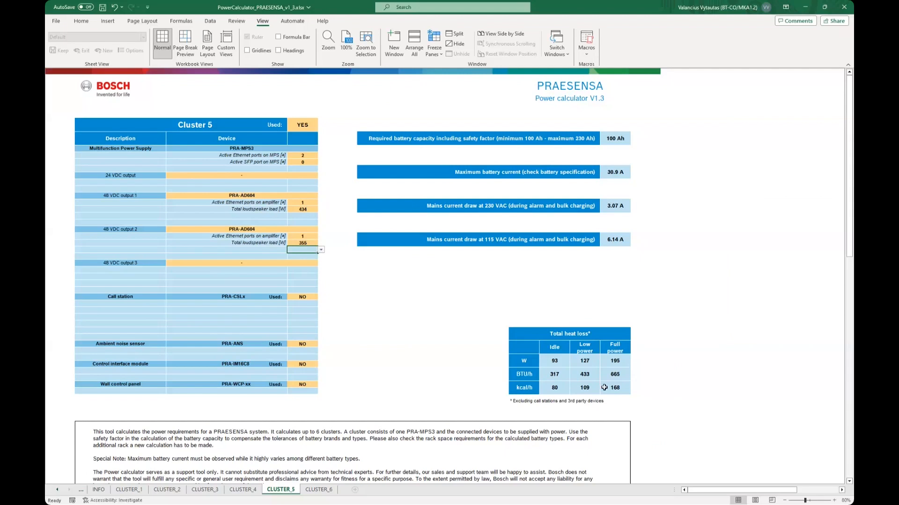
click(99, 490)
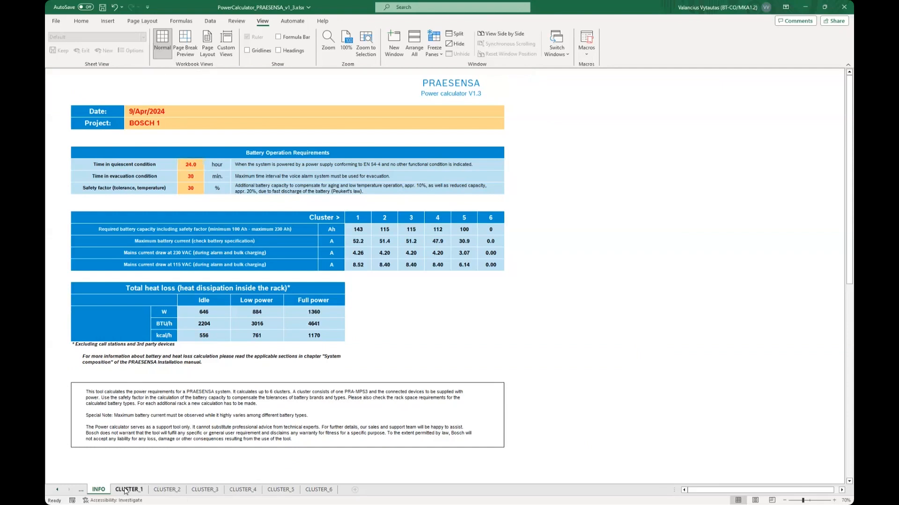
Step: Try to set the active Ethernet ports of the amplifier on Cluster 1's 48 VDC output 2 to 3
click(125, 490)
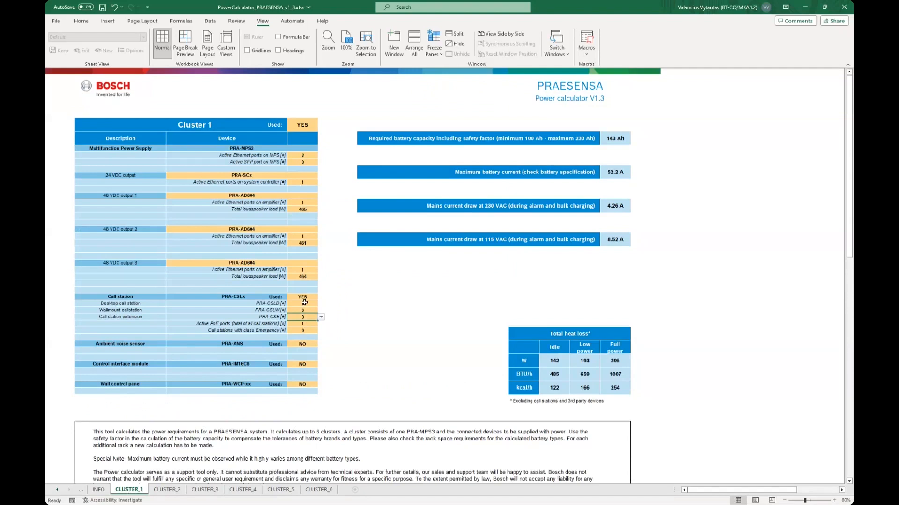
click(305, 236)
click(321, 236)
click(321, 236)
click(320, 237)
click(320, 236)
text(3)
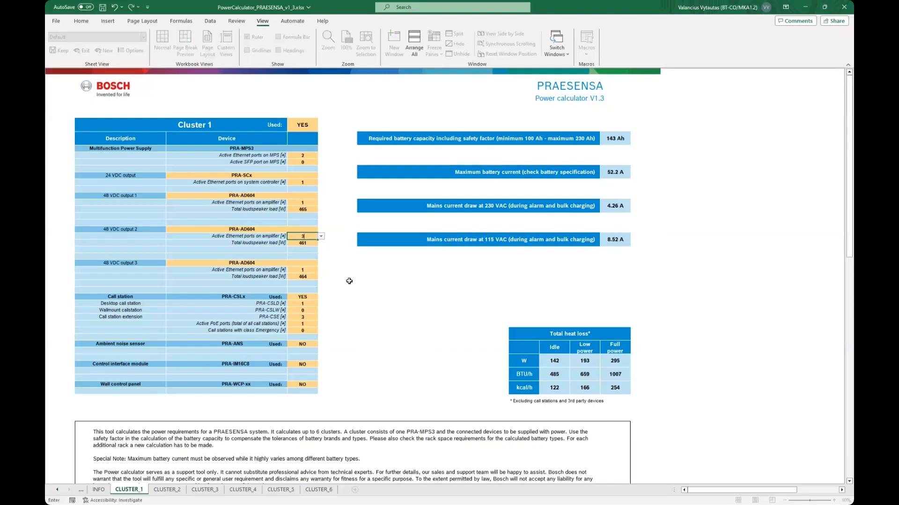
key(Return)
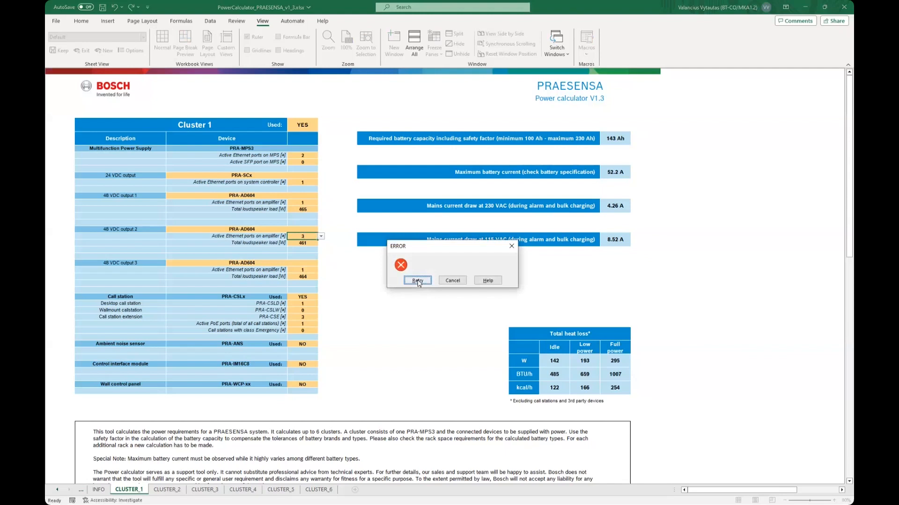
click(452, 281)
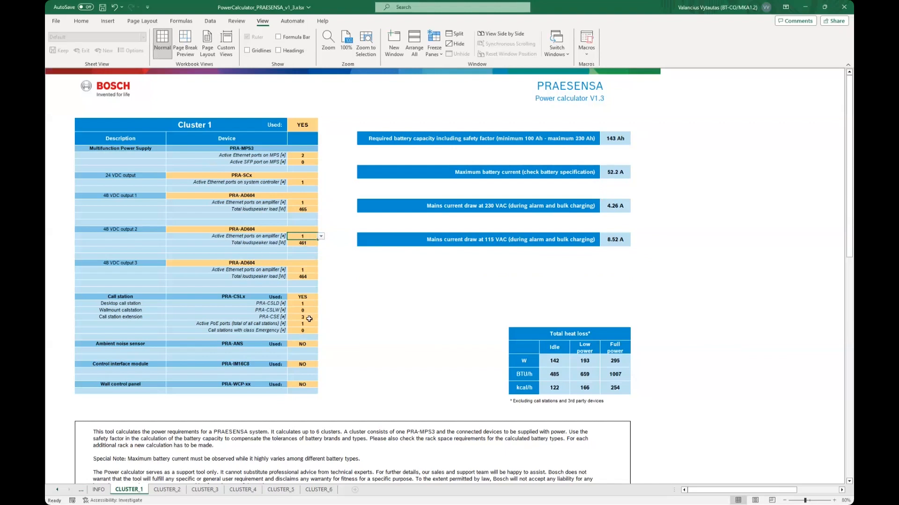
Step: Return to the INFO sheet to review the summary of all clusters
click(98, 490)
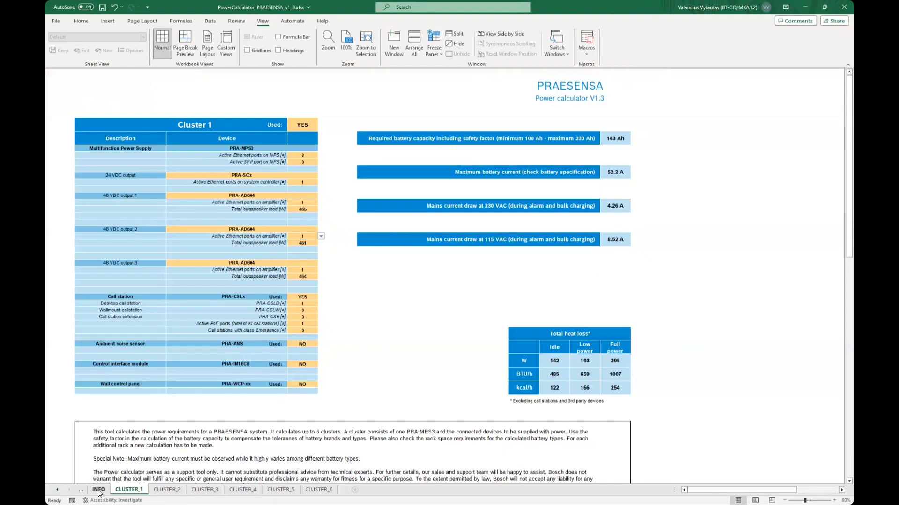